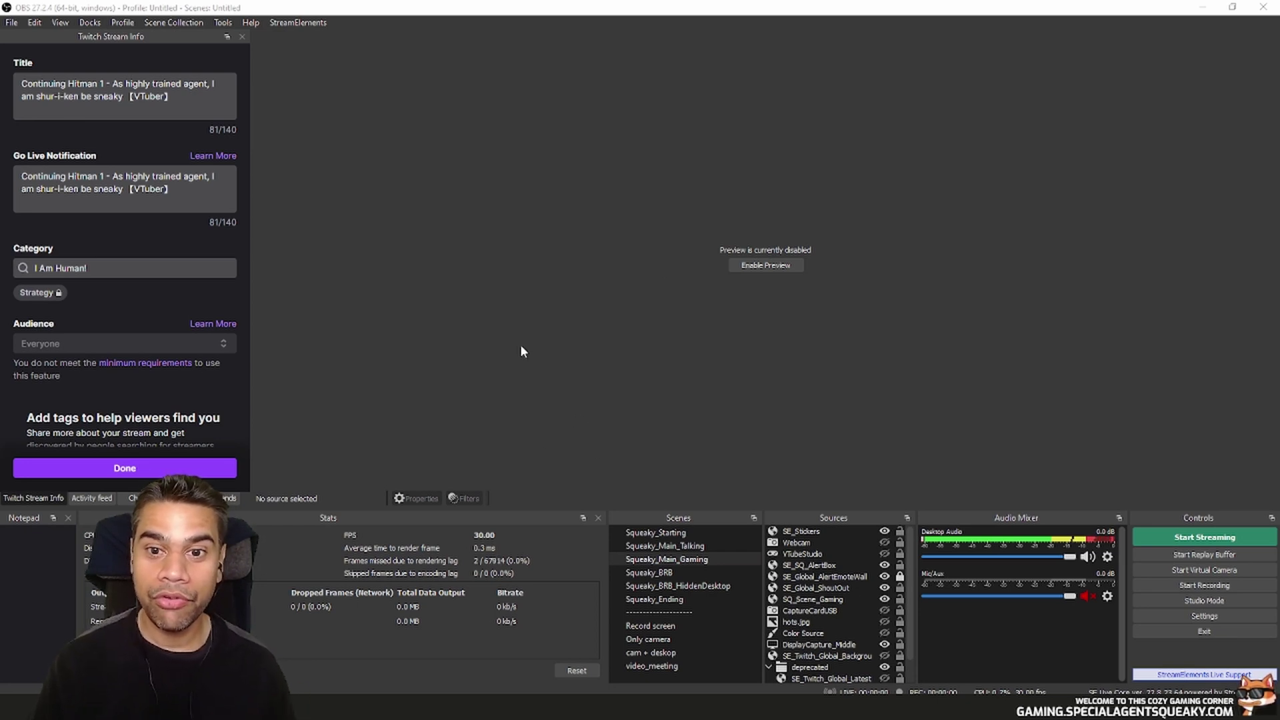
Step: In Firefox, open the Twitch Creator Dashboard from the account menu
key("alt+Tab")
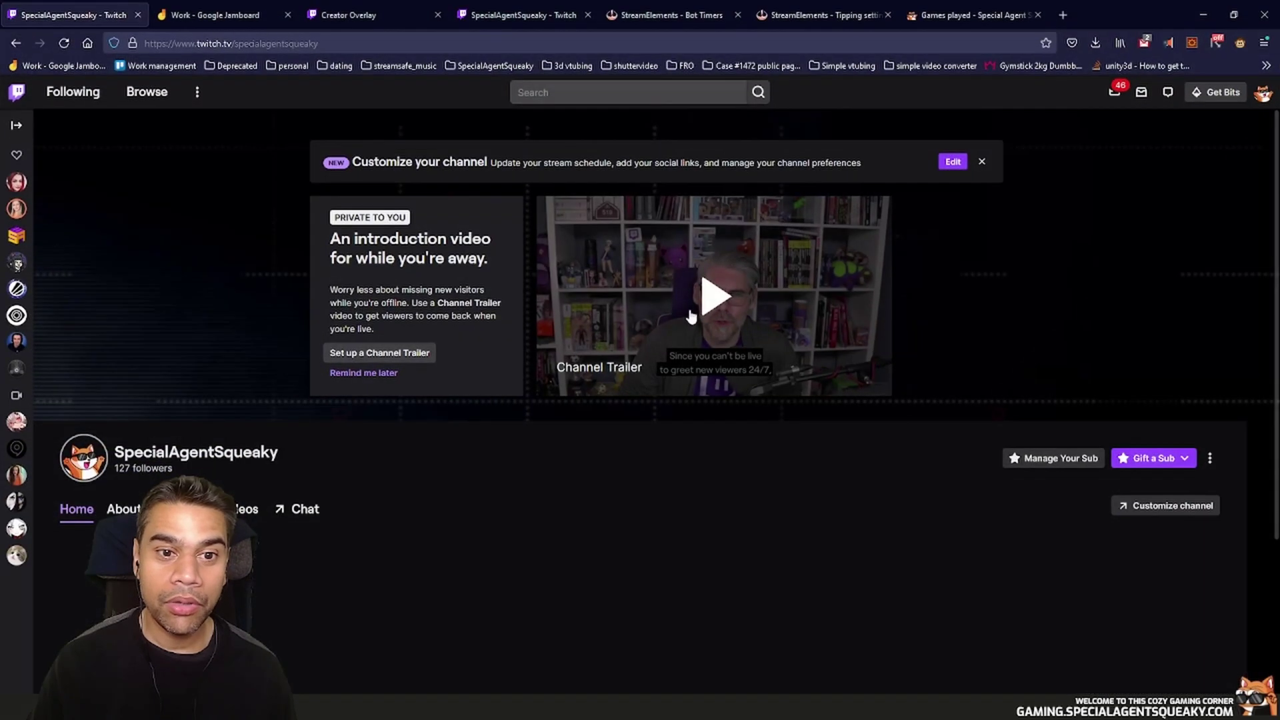
left_click(1263, 94)
left_click(1158, 209)
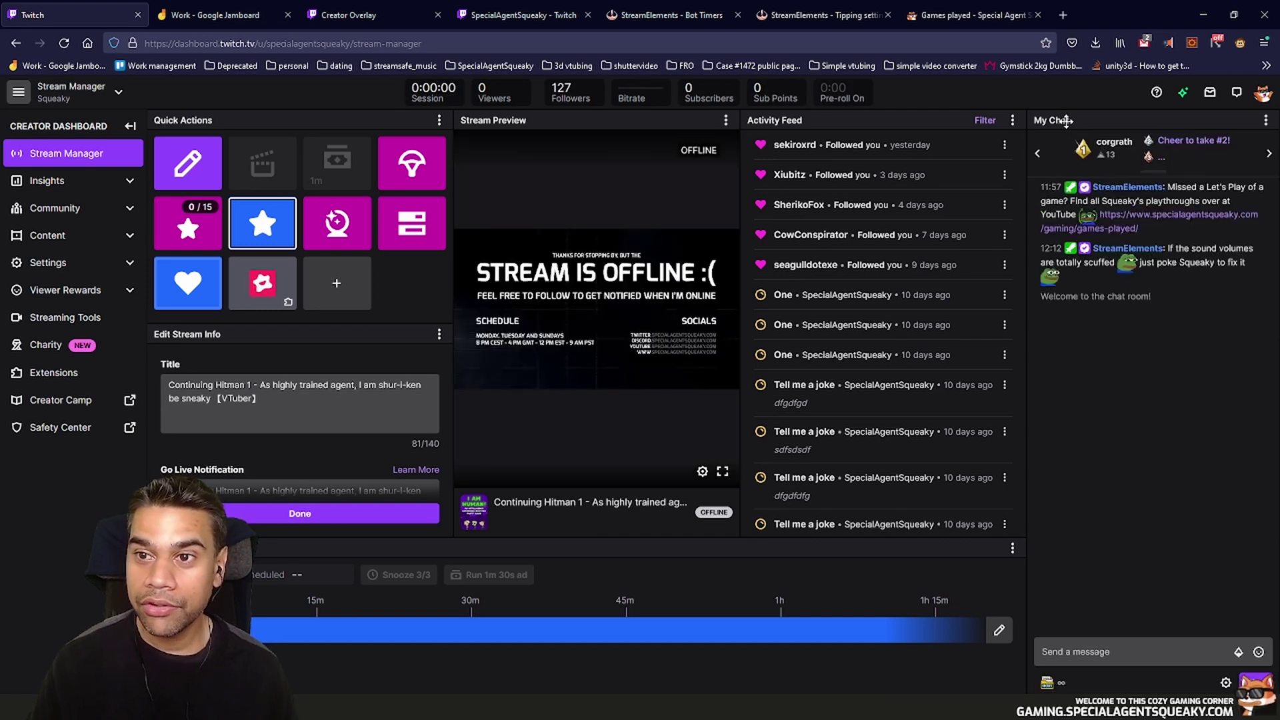
Step: Pop out the stream manager chat, copy its web address, and close the pop-out
left_click(1264, 124)
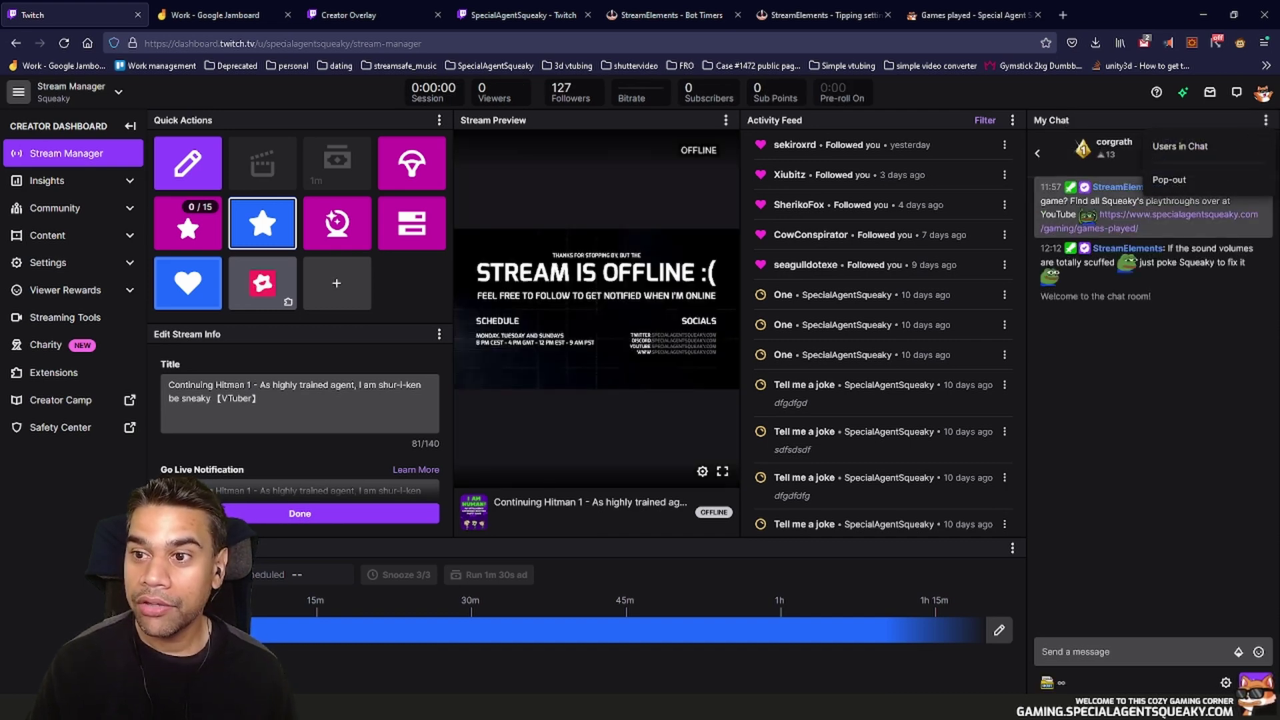
left_click(1169, 180)
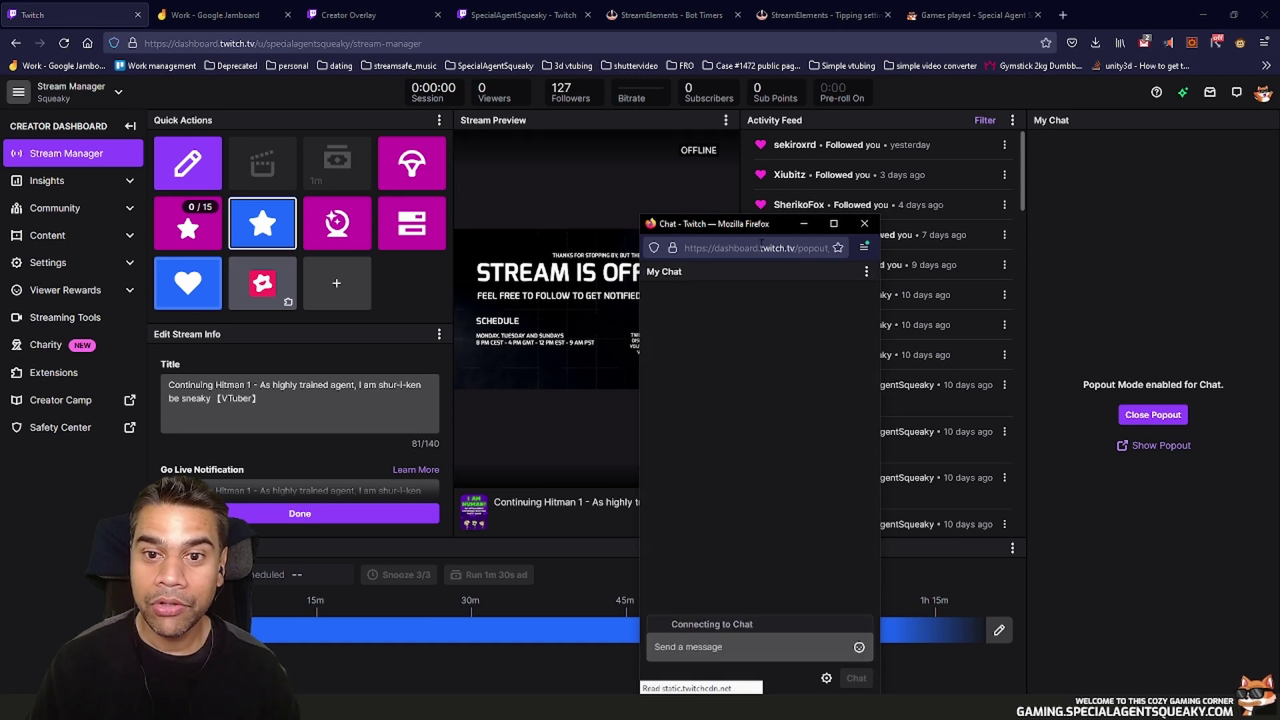
left_click(764, 249)
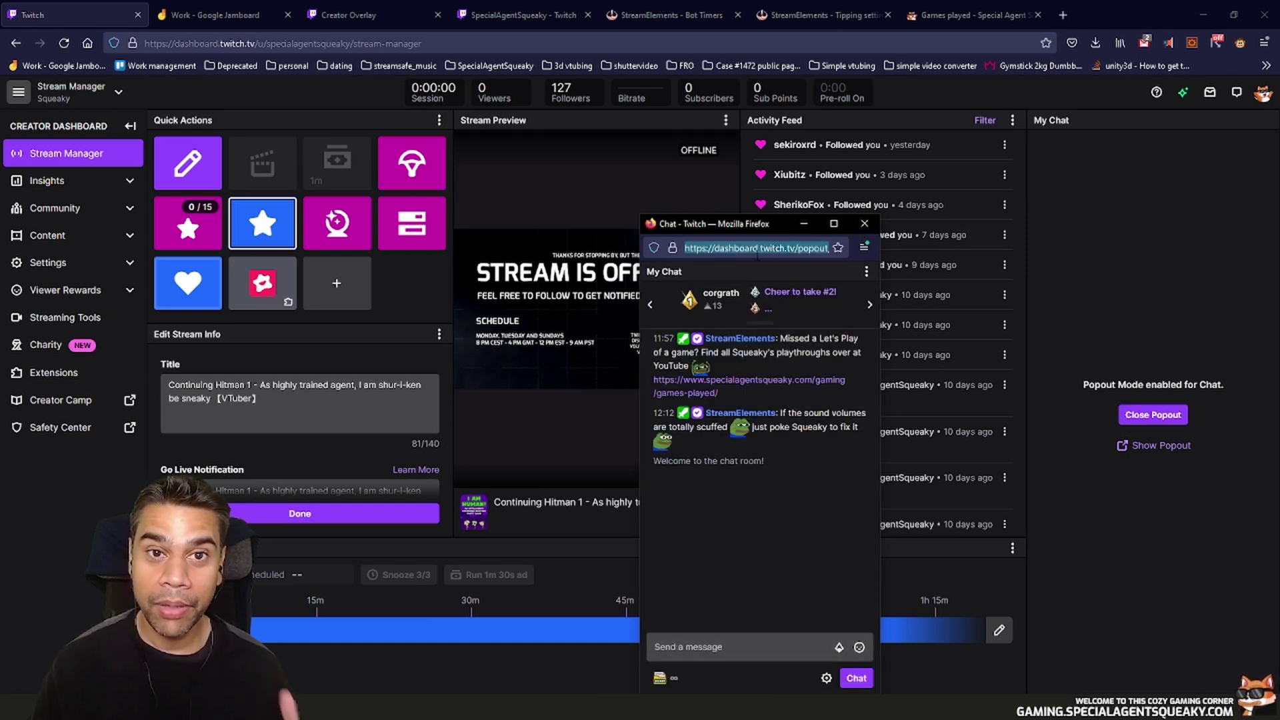
left_click(865, 223)
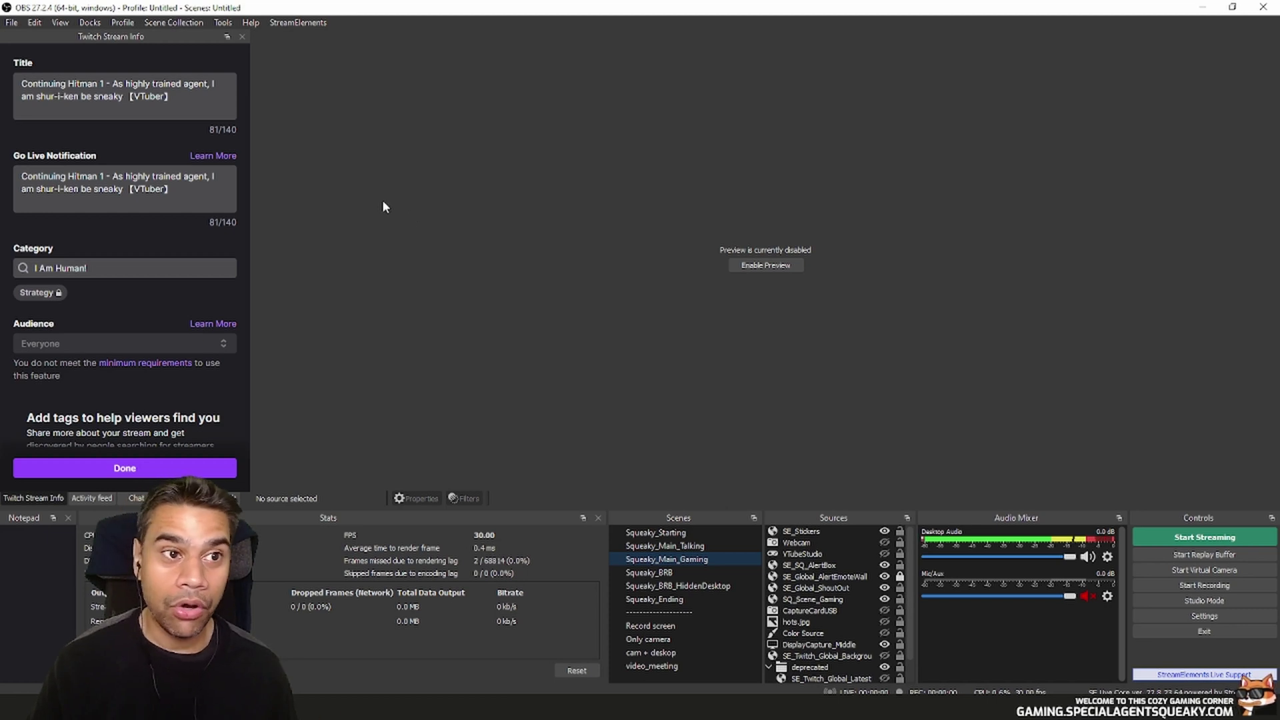
Step: Add a custom browser dock named 'Twitch chat 2' with the copied chat pop-out URL
left_click(90, 23)
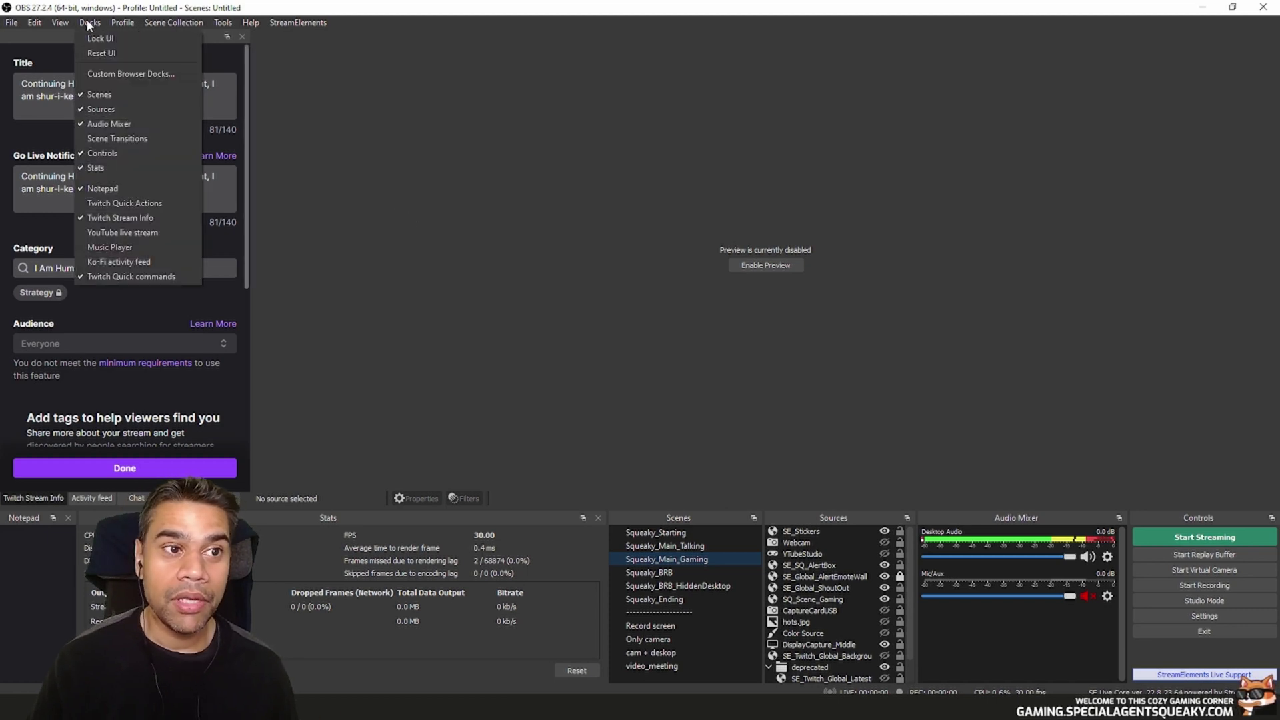
left_click(114, 76)
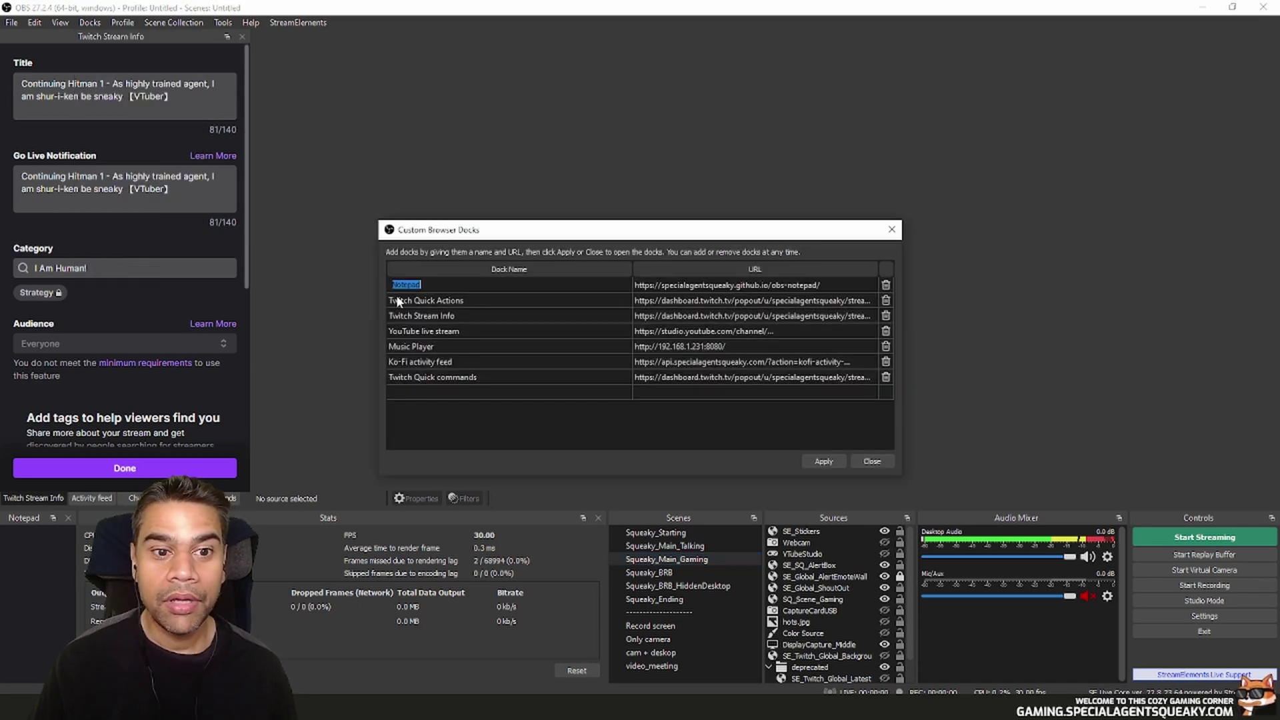
left_click(422, 393)
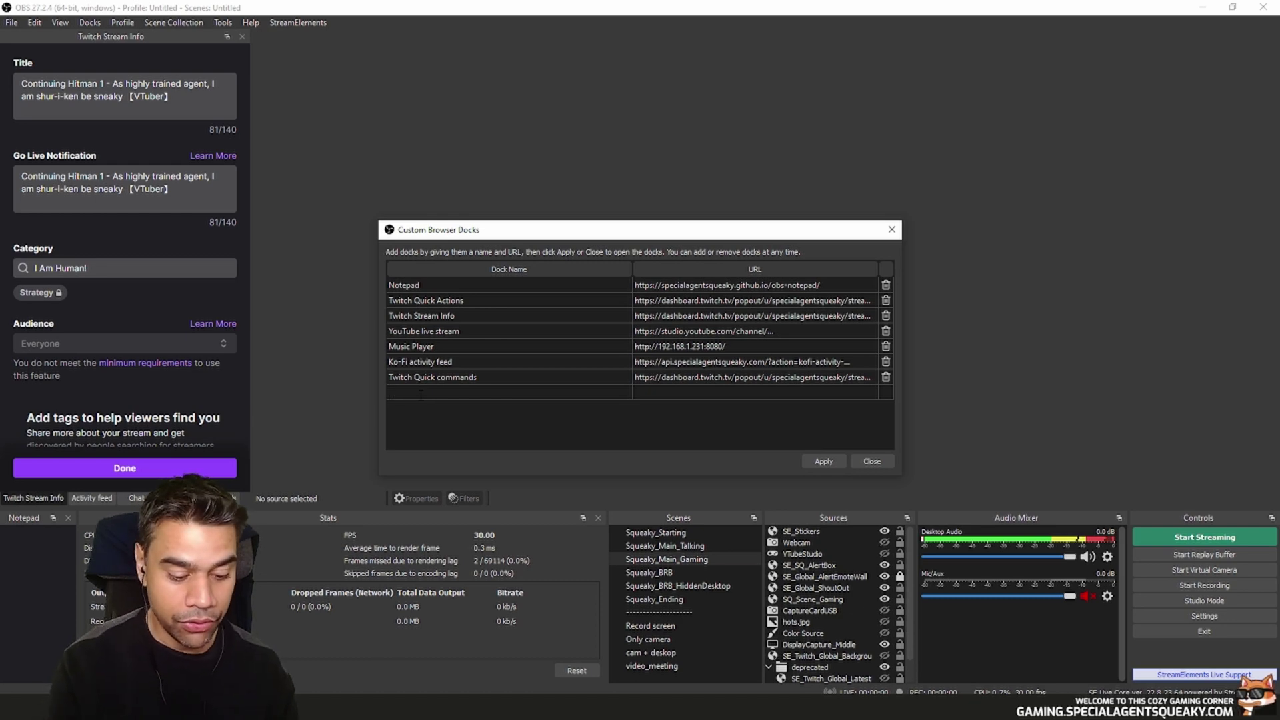
type("Tw")
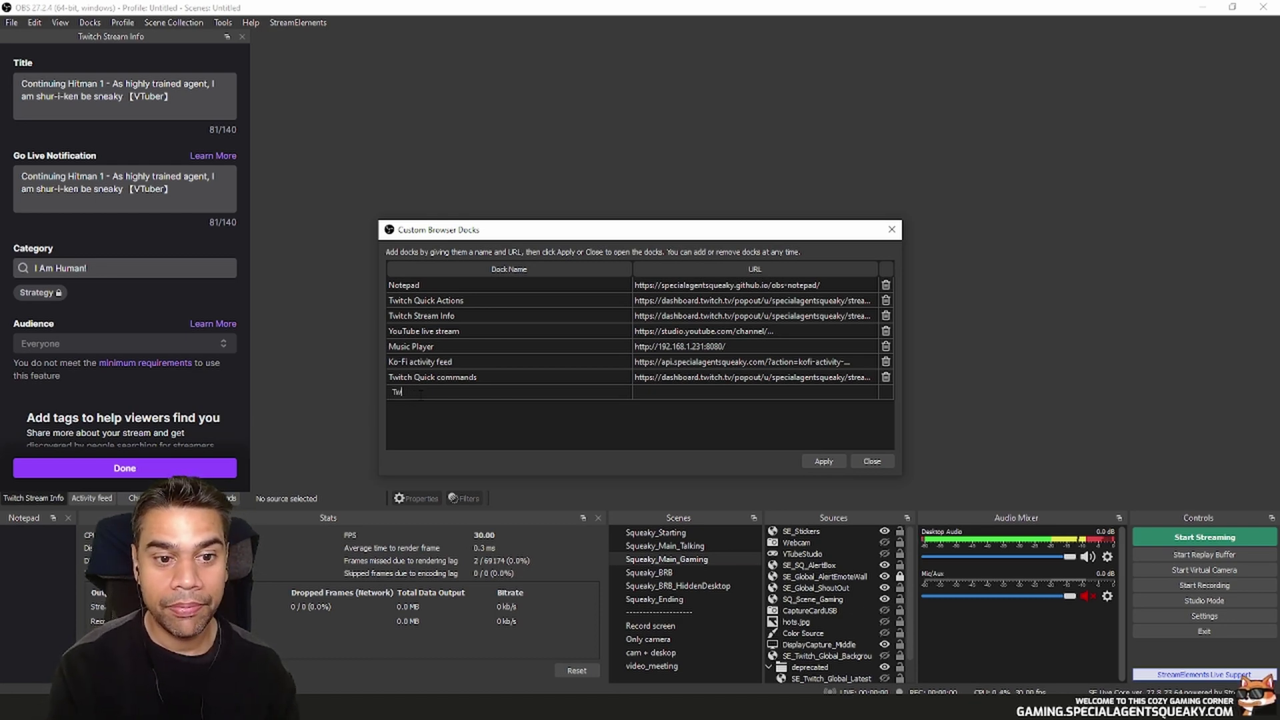
type("itch chat 2")
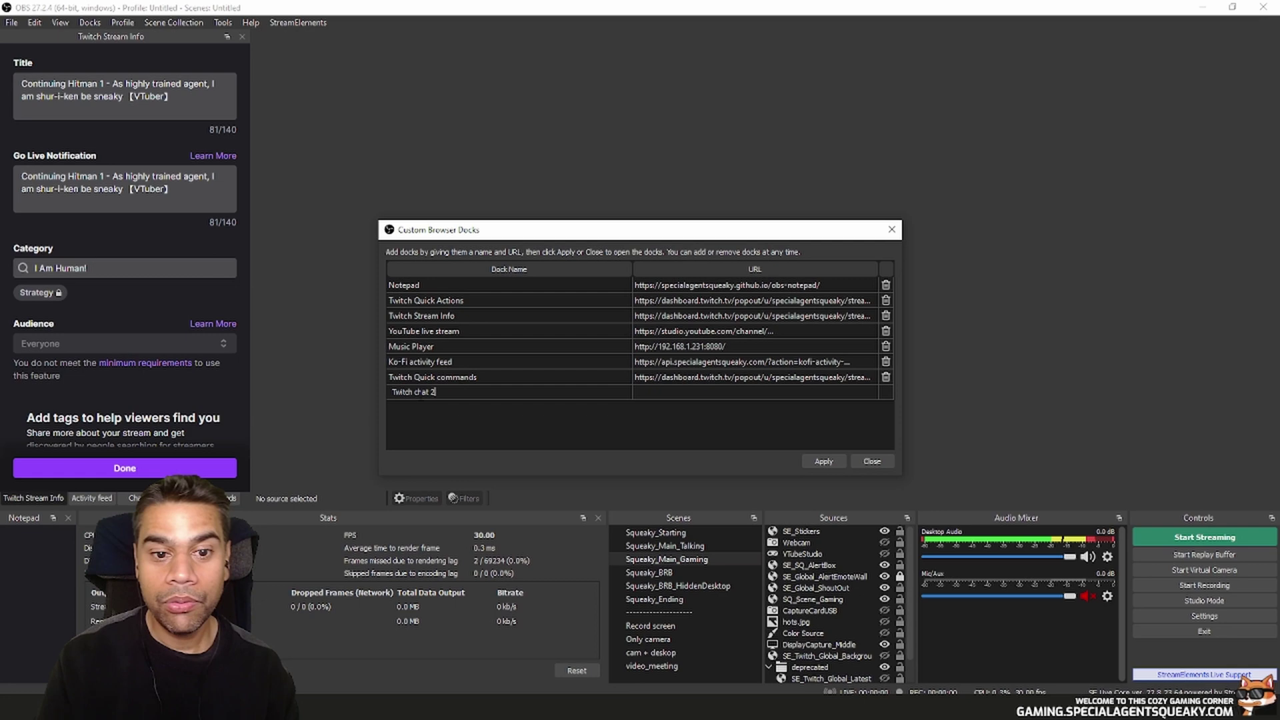
key("Tab")
key("ctrl+v")
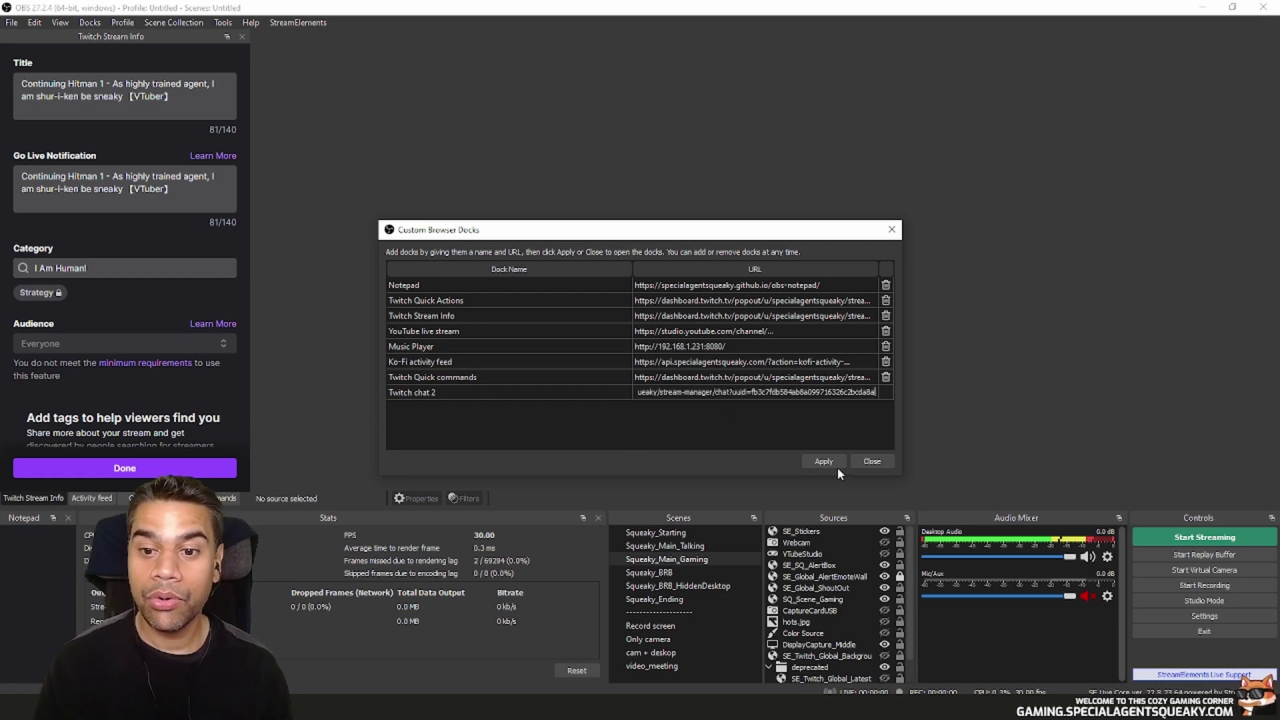
Step: Apply the new Twitch chat 2 dock and dock it on the right side of OBS
left_click(831, 462)
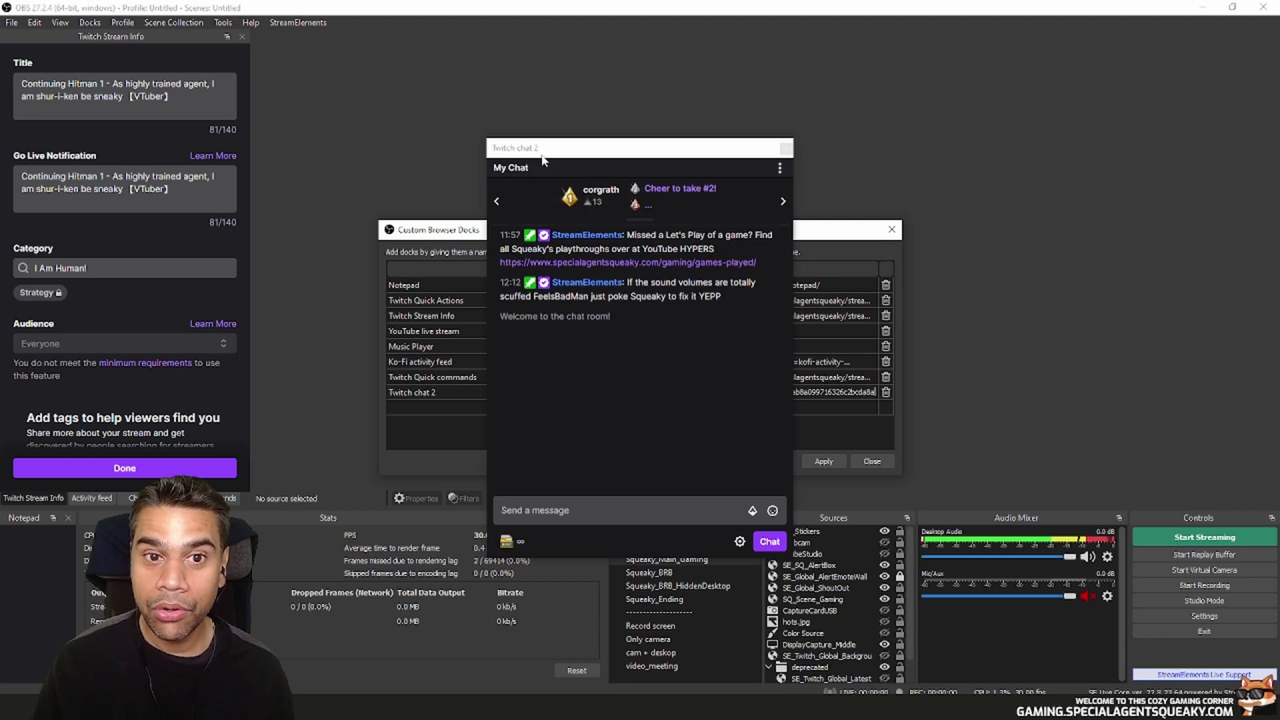
left_click_drag(544, 157, 1242, 195)
left_click(823, 461)
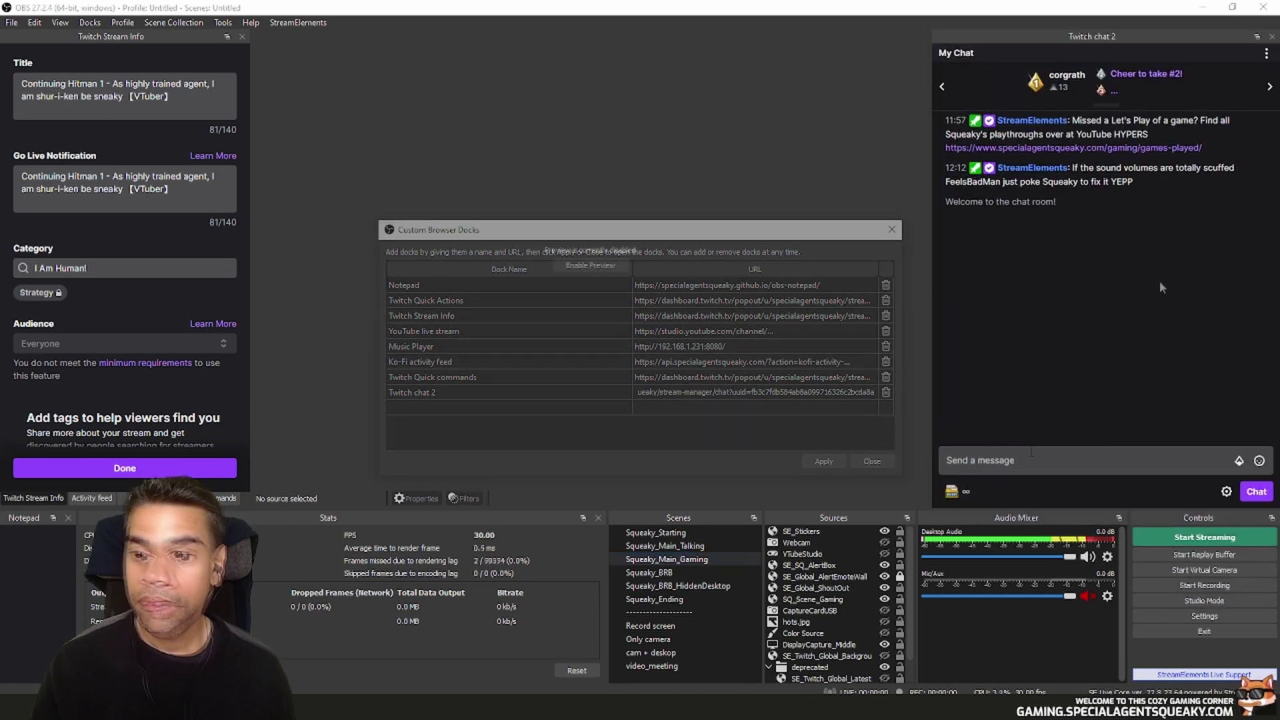
Step: Send the test message 'monkaS' in the docked Twitch chat
left_click(1097, 461)
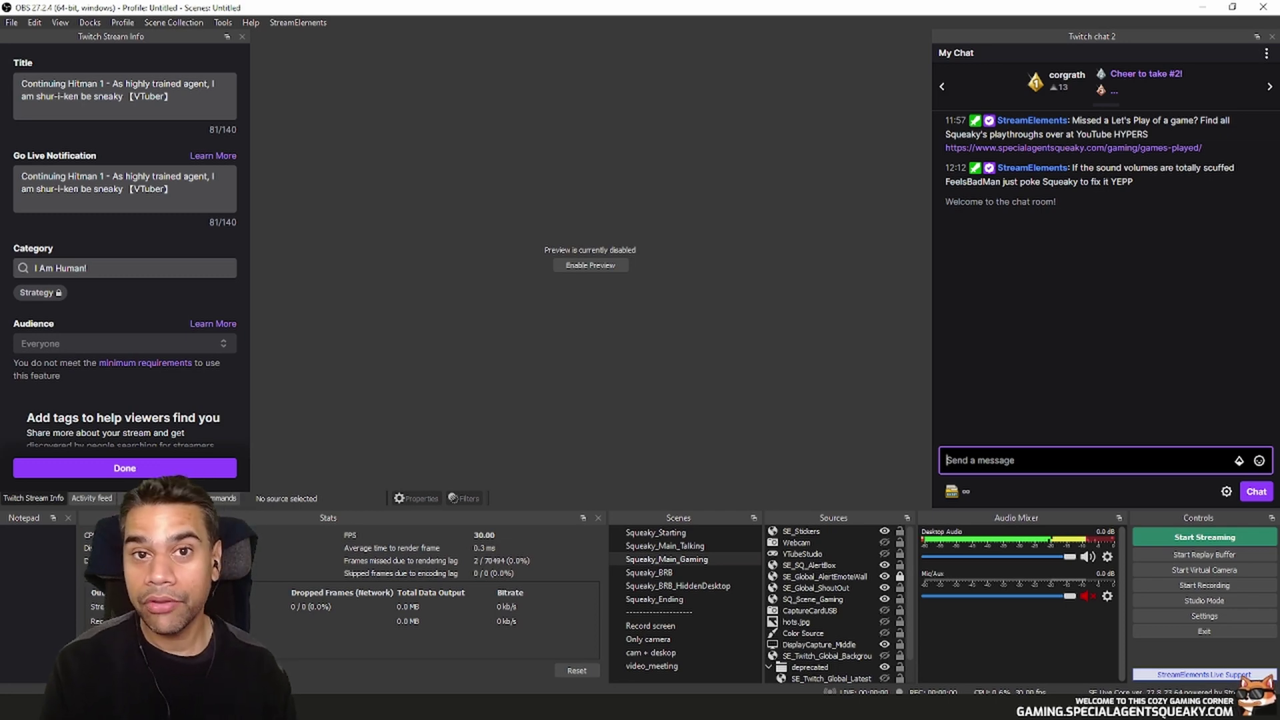
type("monkaS")
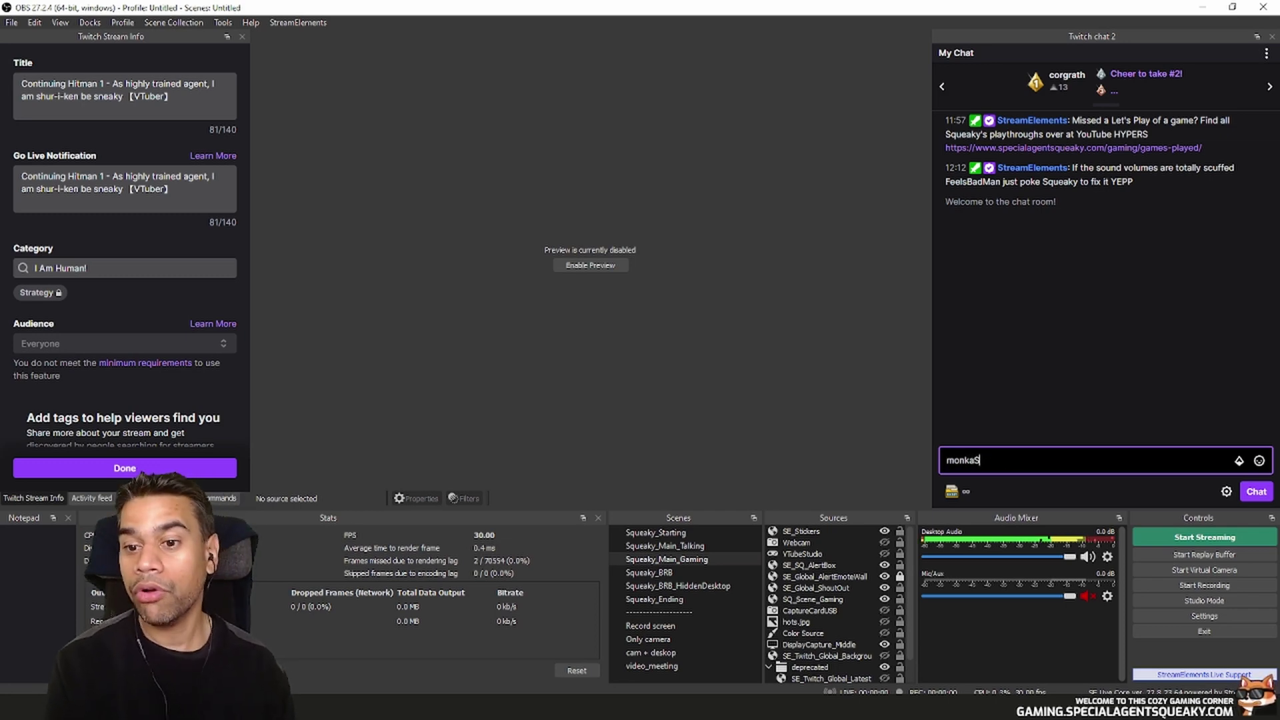
key("Return")
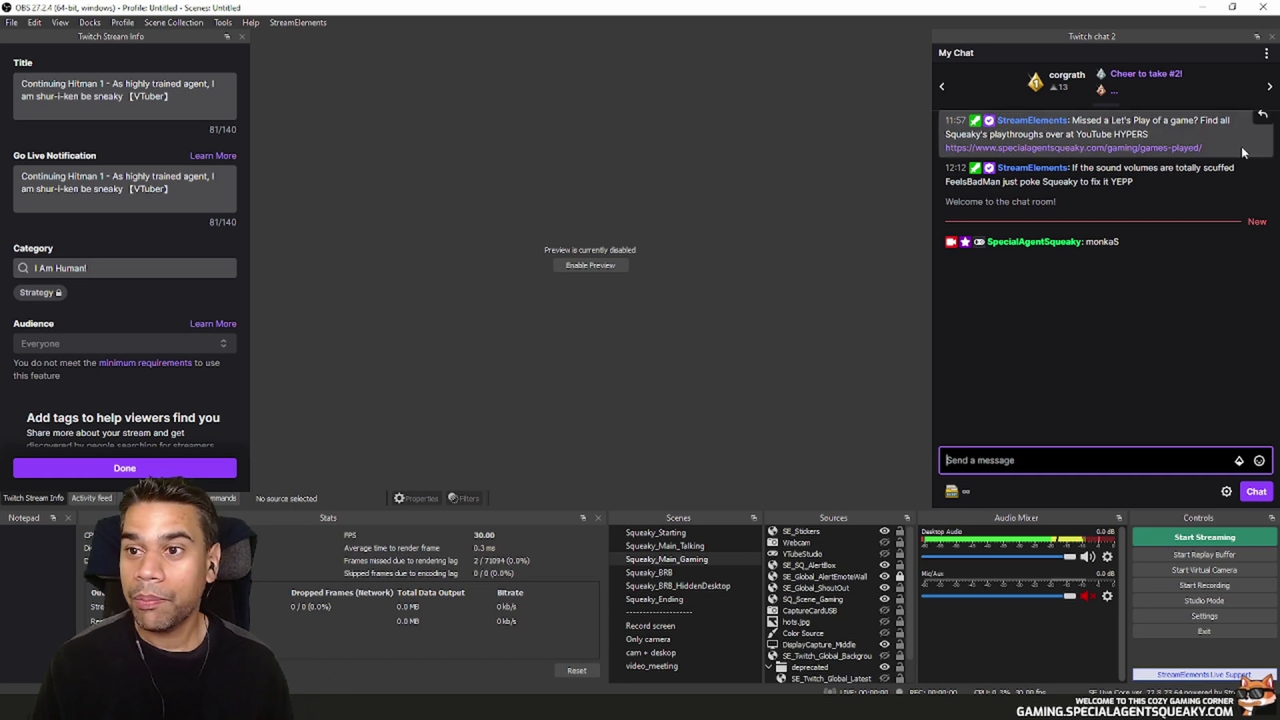
Step: Close the Twitch chat 2 dock and connect a Twitch account under Settings > Stream
left_click(1273, 37)
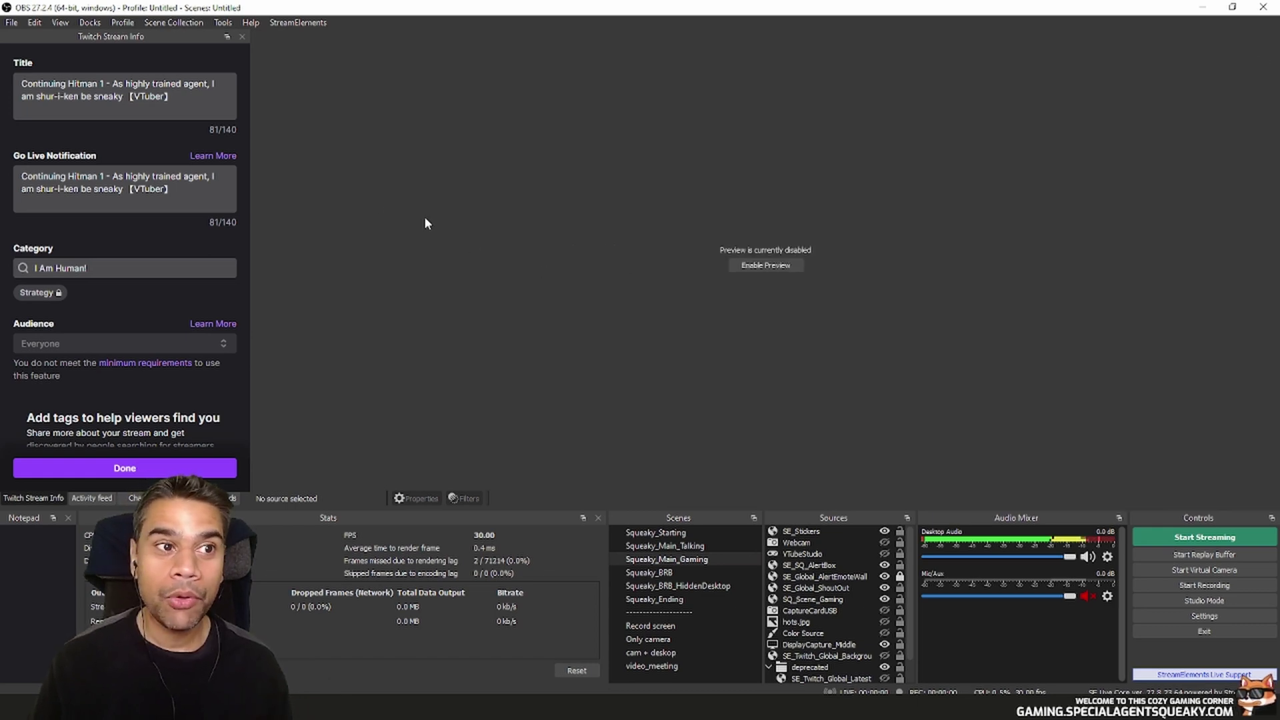
left_click(14, 22)
left_click(493, 226)
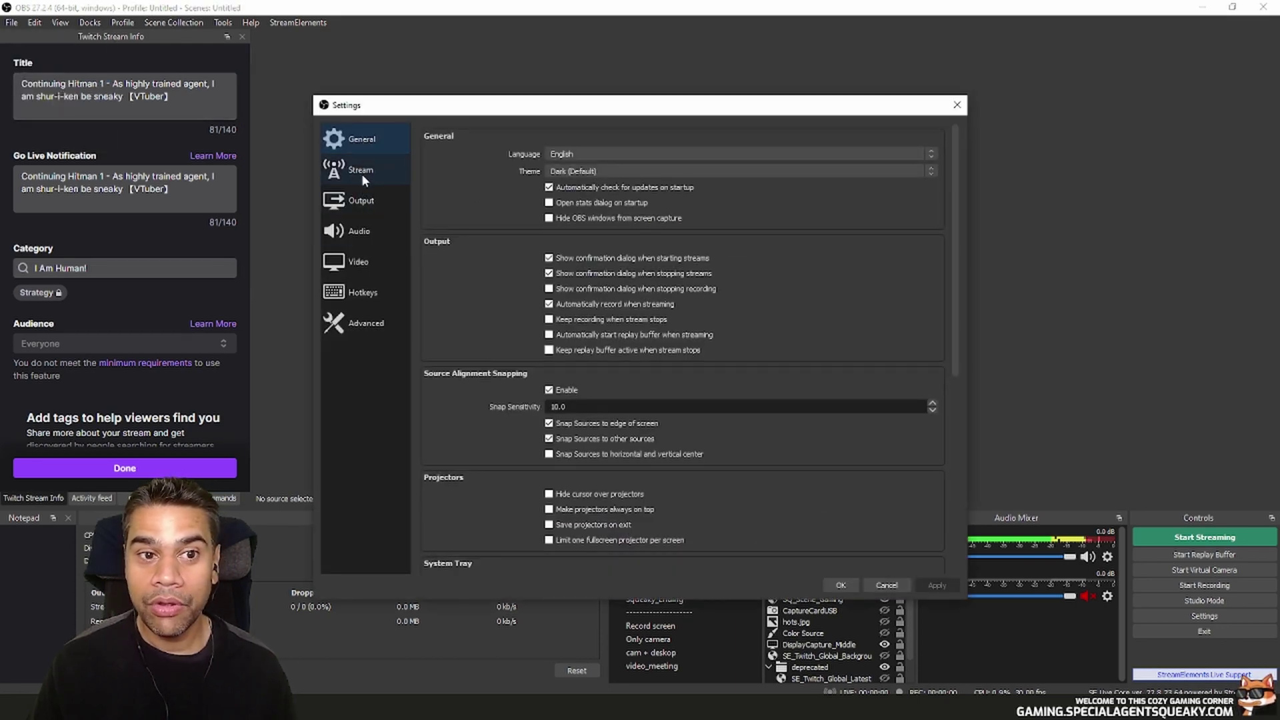
left_click(361, 172)
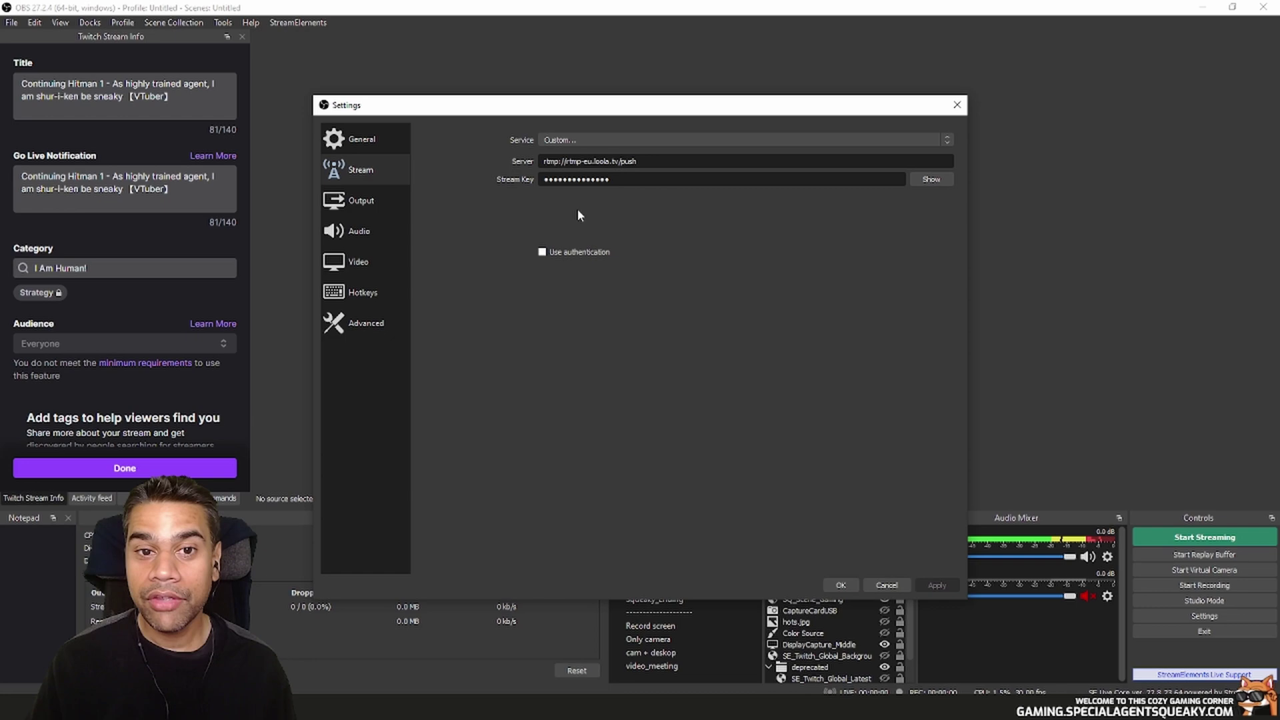
left_click(557, 140)
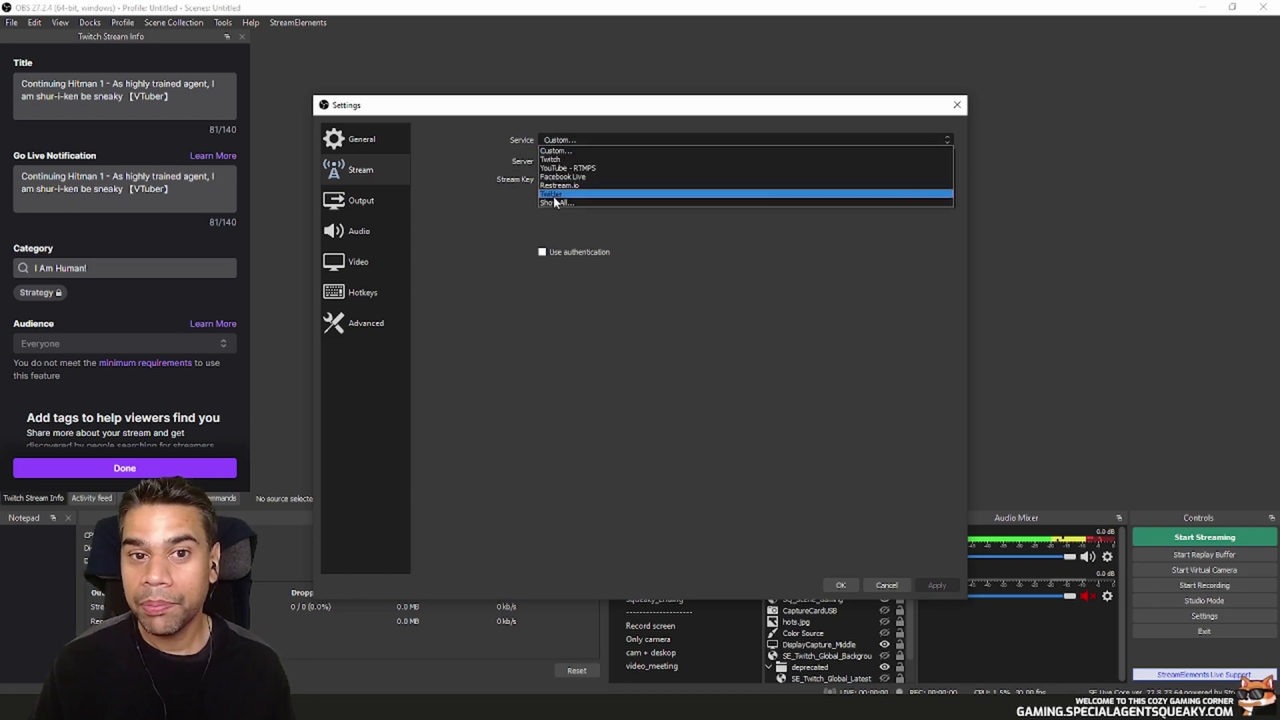
left_click(559, 160)
left_click(578, 160)
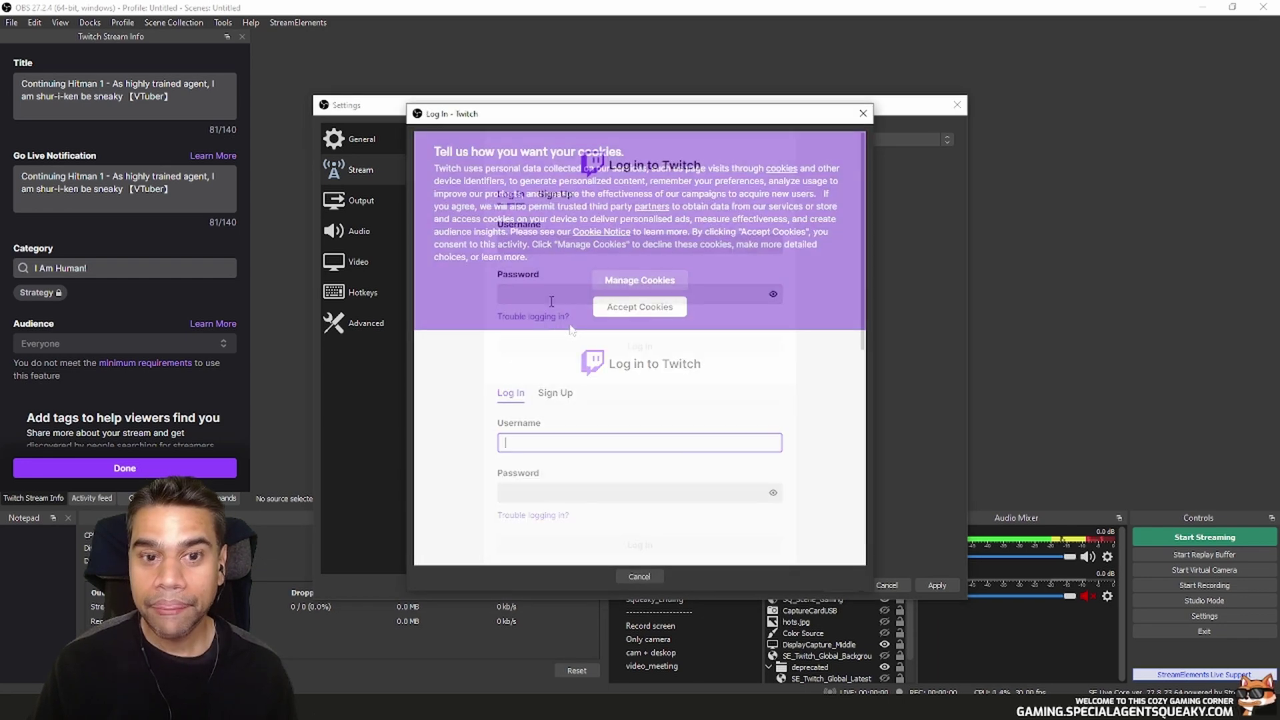
left_click(572, 306)
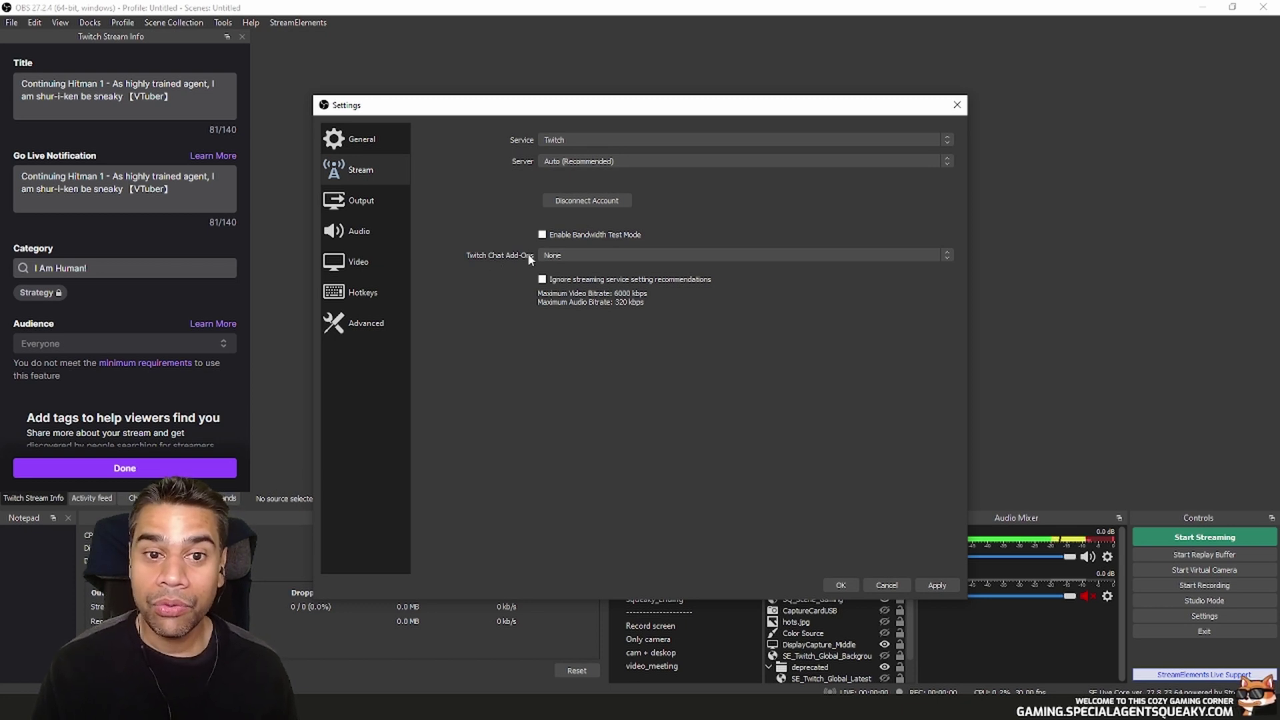
Step: Set Twitch Chat Add-Ons to BetterTTV and FrankerFaceZ and apply the stream settings
left_click(597, 255)
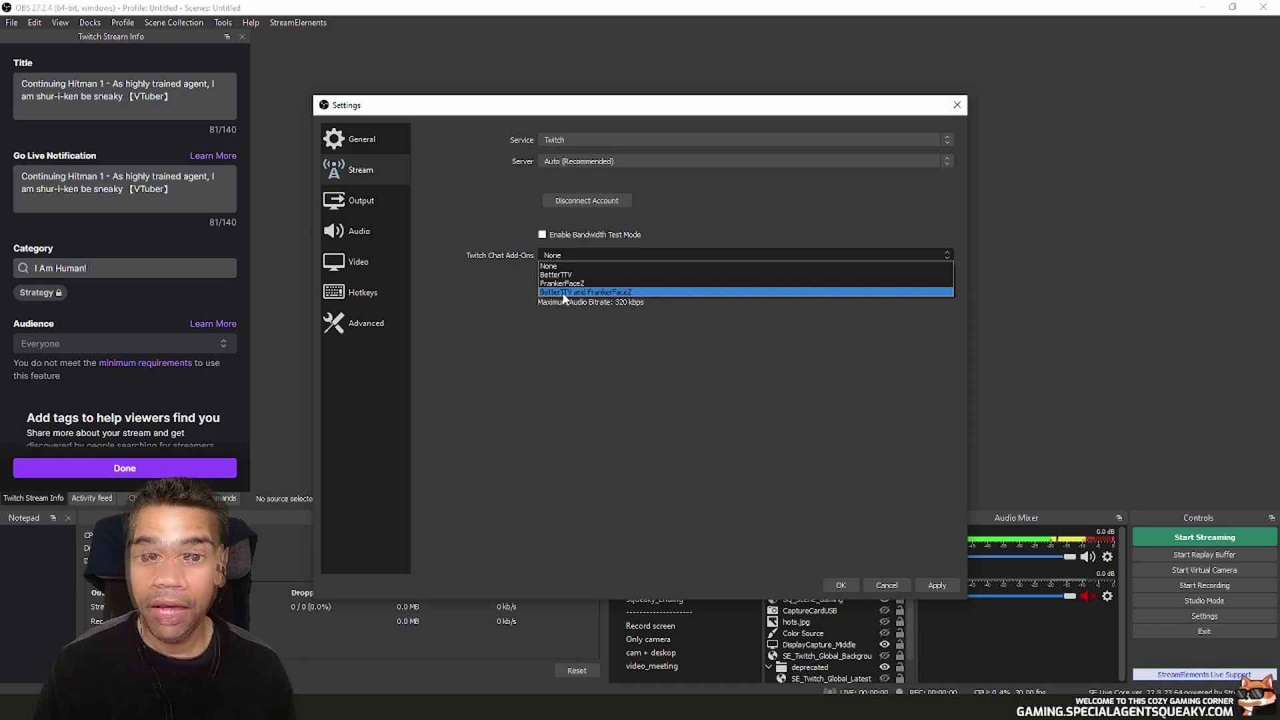
left_click(611, 293)
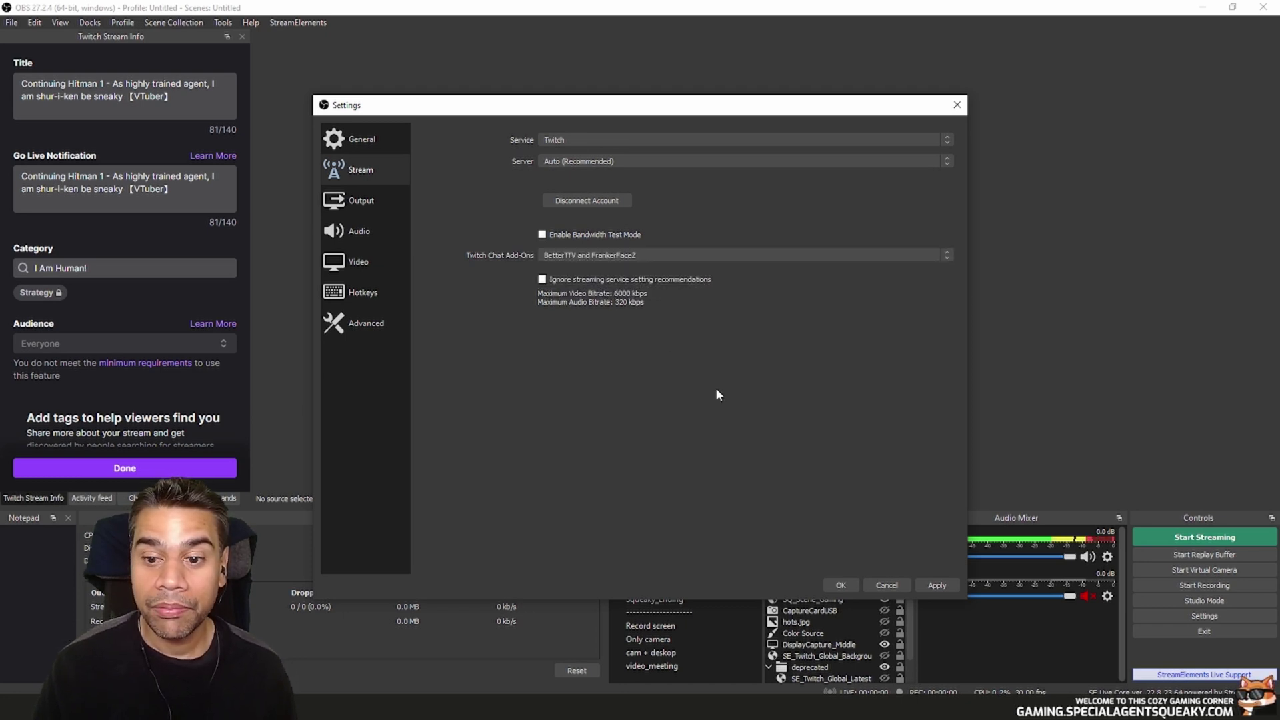
left_click(938, 587)
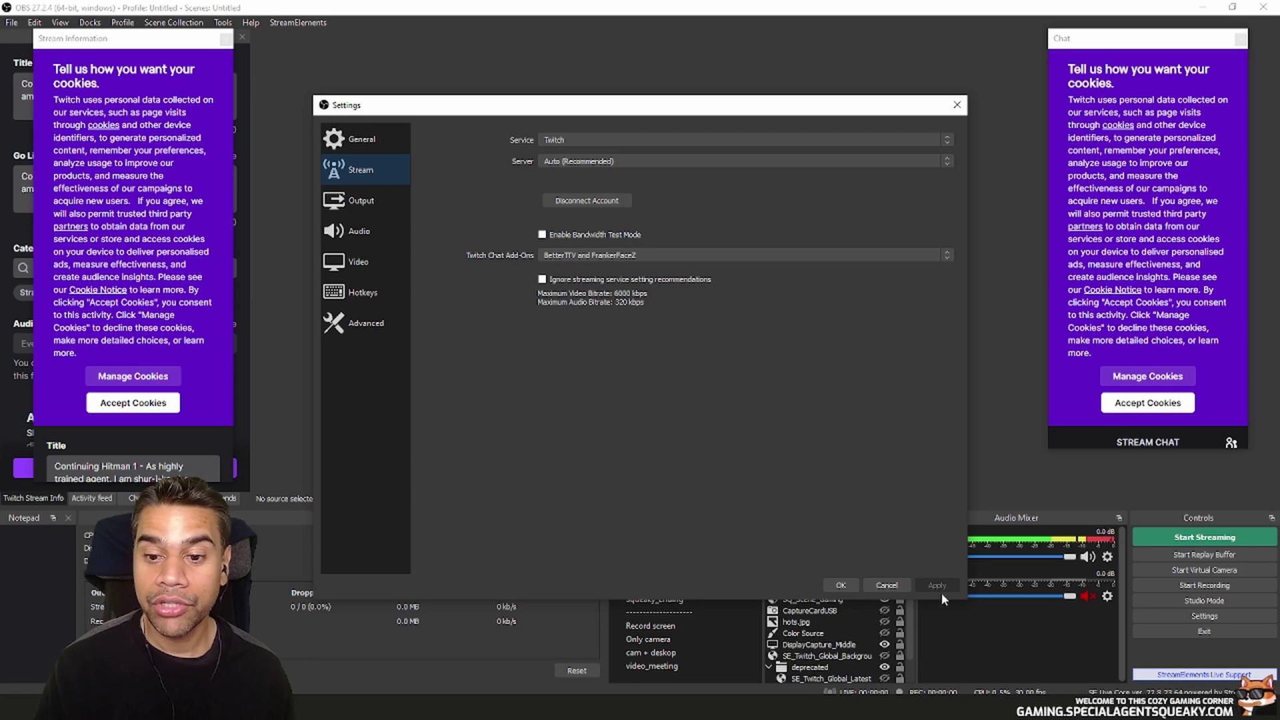
Step: Confirm the settings with OK and move the floating Chat and Stream Information panels
left_click(842, 585)
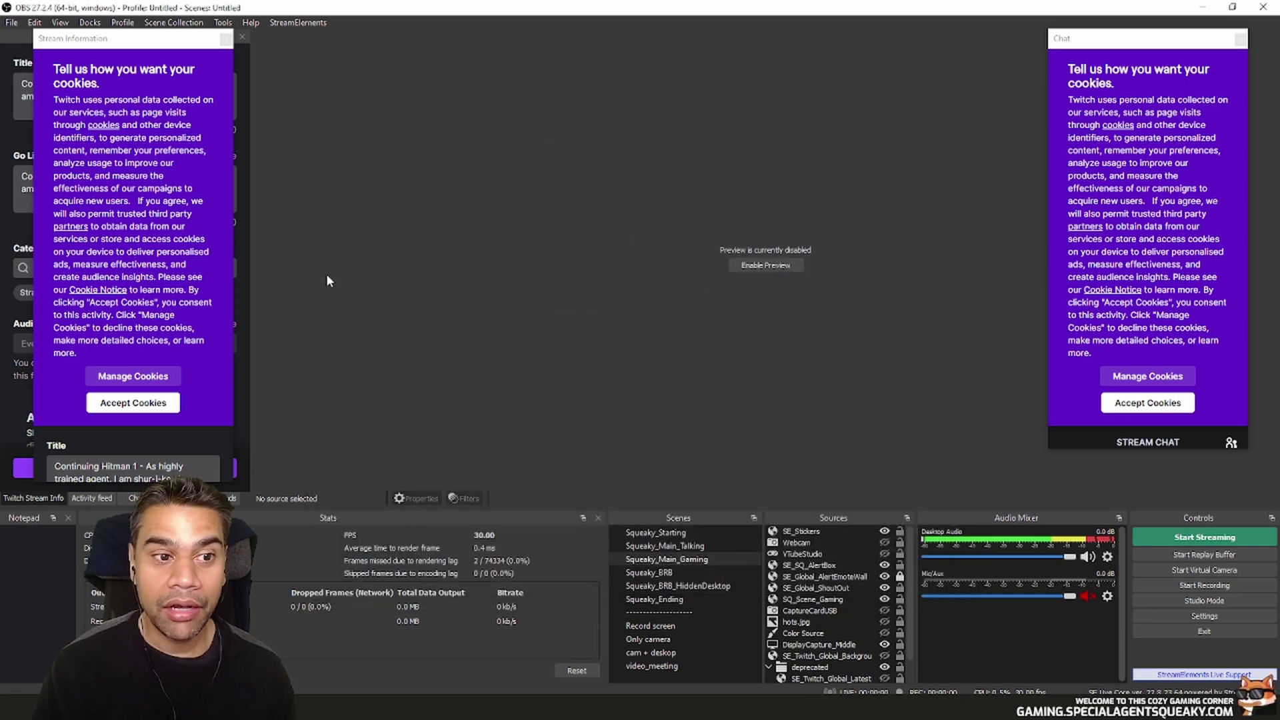
left_click_drag(1137, 44, 979, 126)
left_click_drag(111, 45, 659, 124)
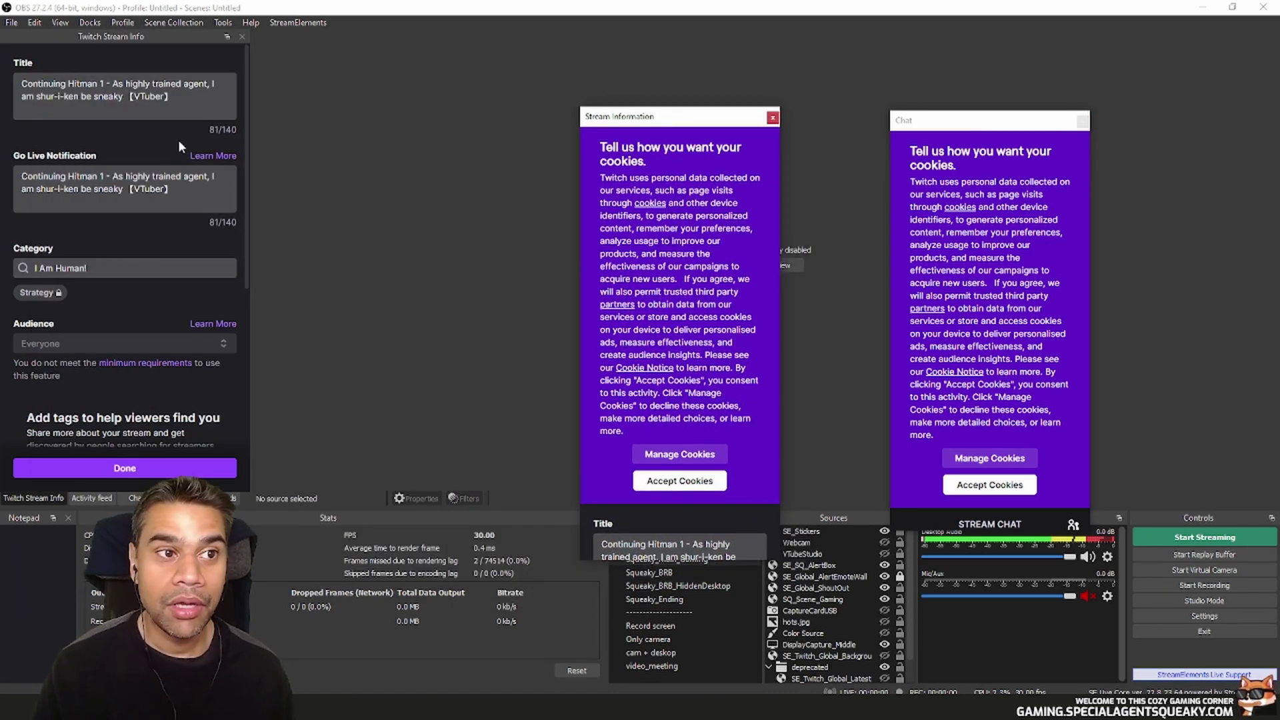
Step: Toggle the Chat and Stream Information docks off and on, then accept Twitch cookies in Chat
left_click(93, 23)
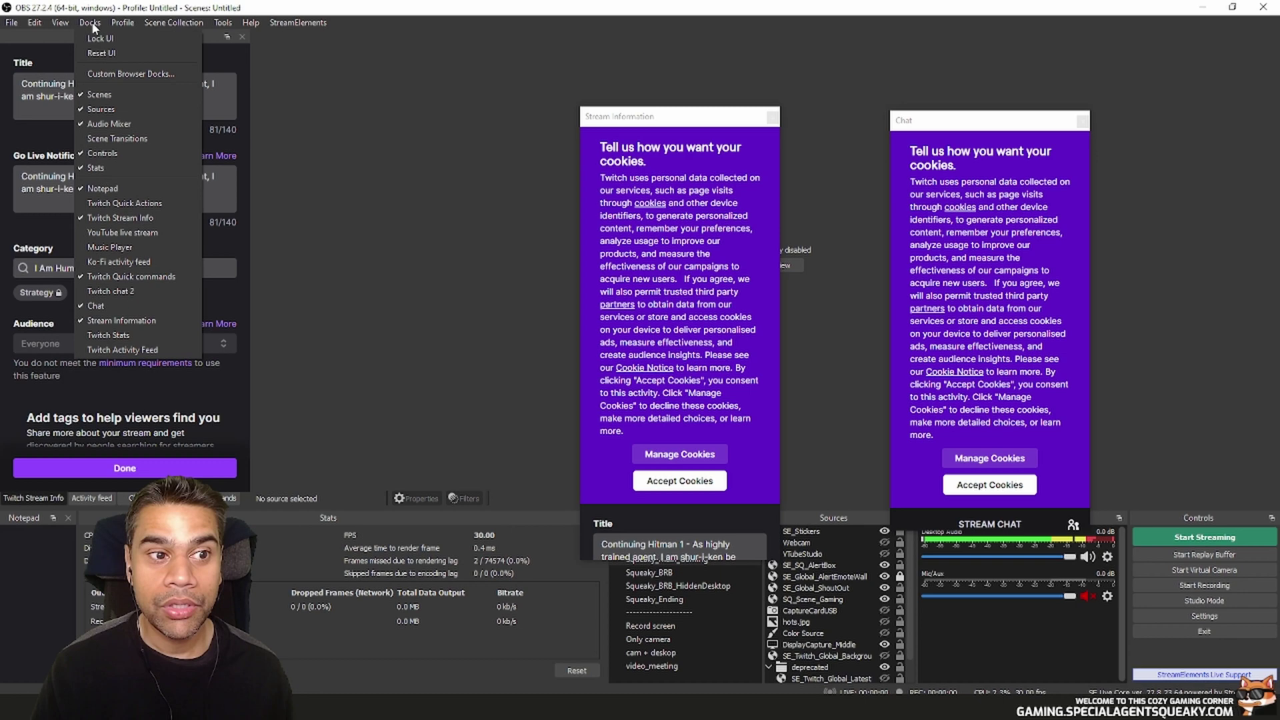
left_click(106, 302)
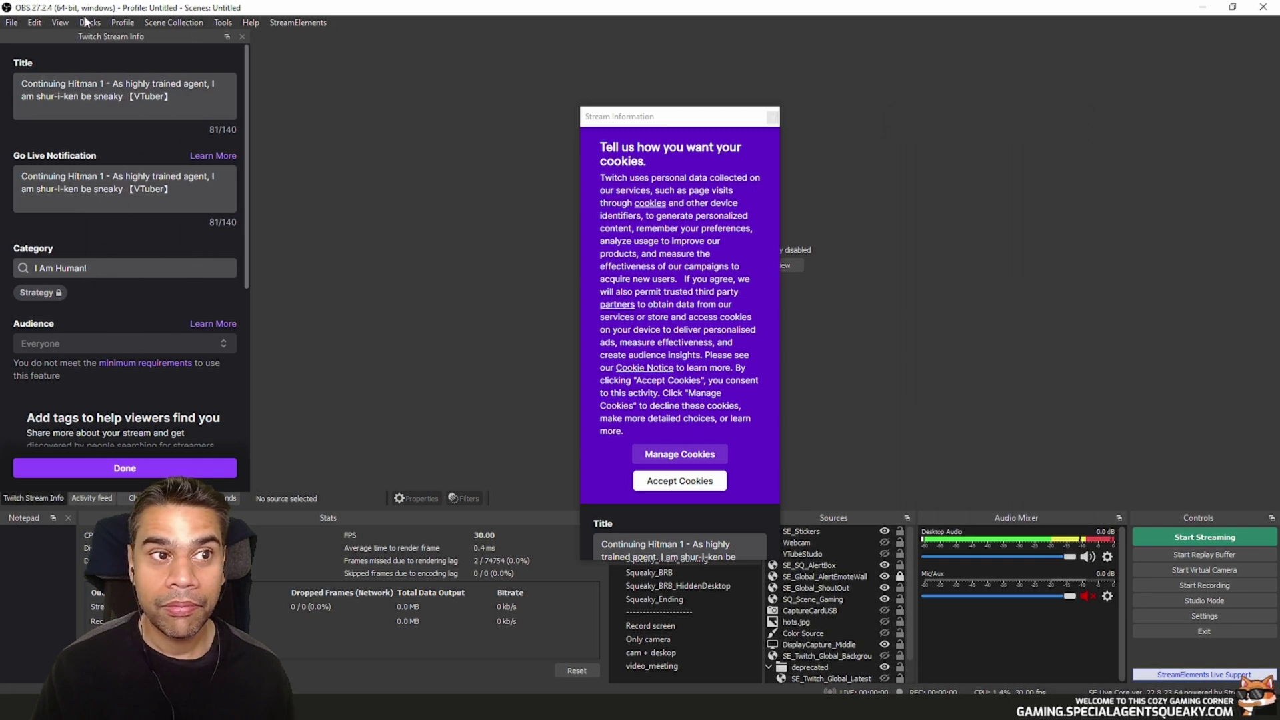
left_click(89, 22)
left_click(102, 306)
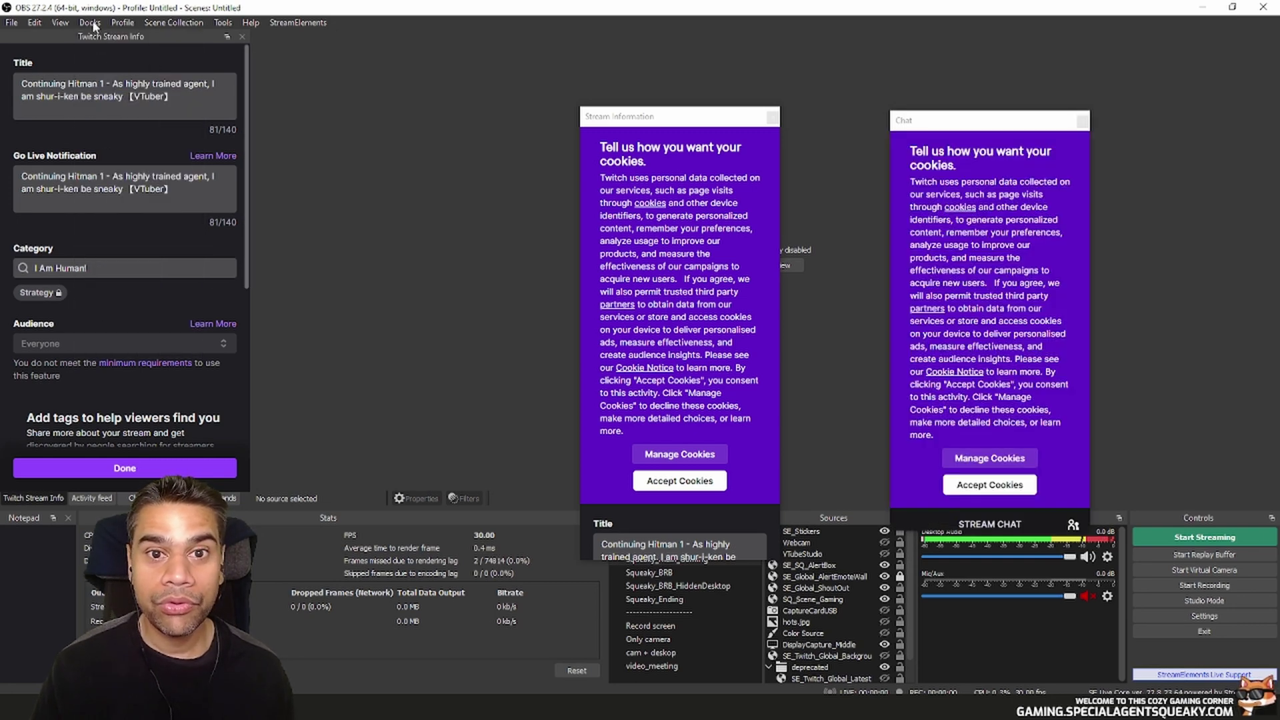
left_click(93, 25)
left_click(117, 314)
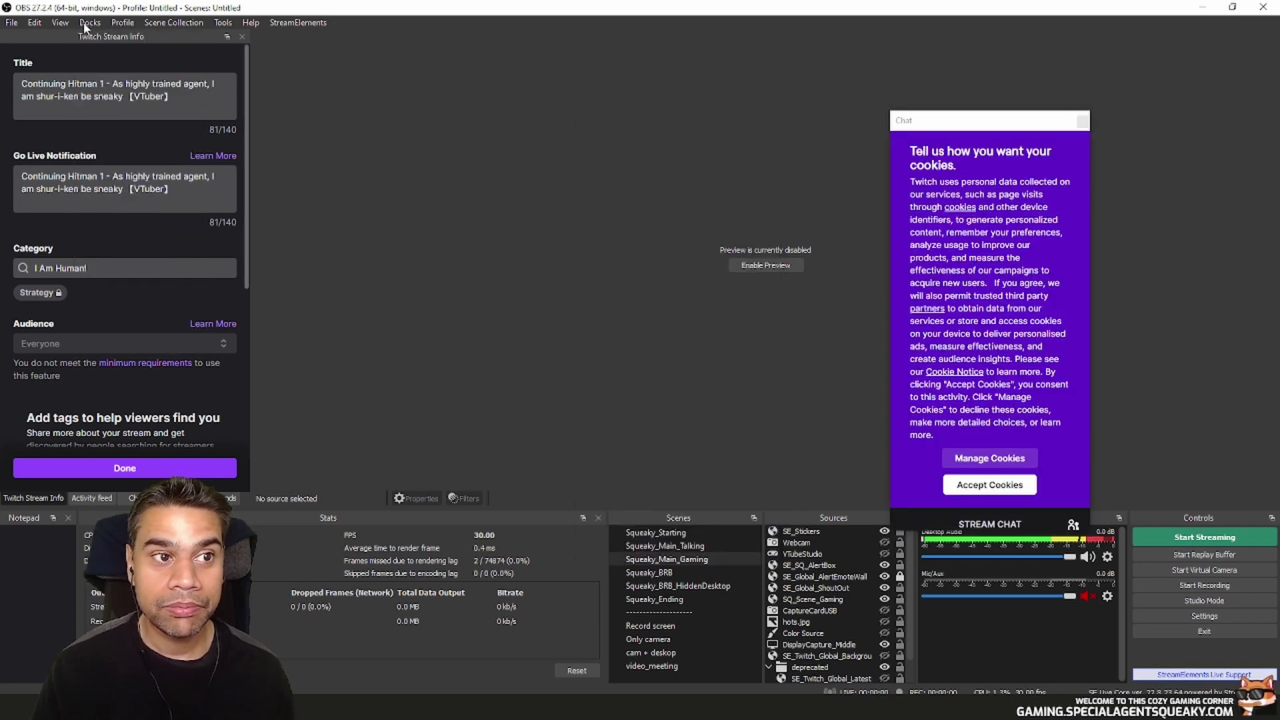
left_click(85, 25)
left_click(119, 321)
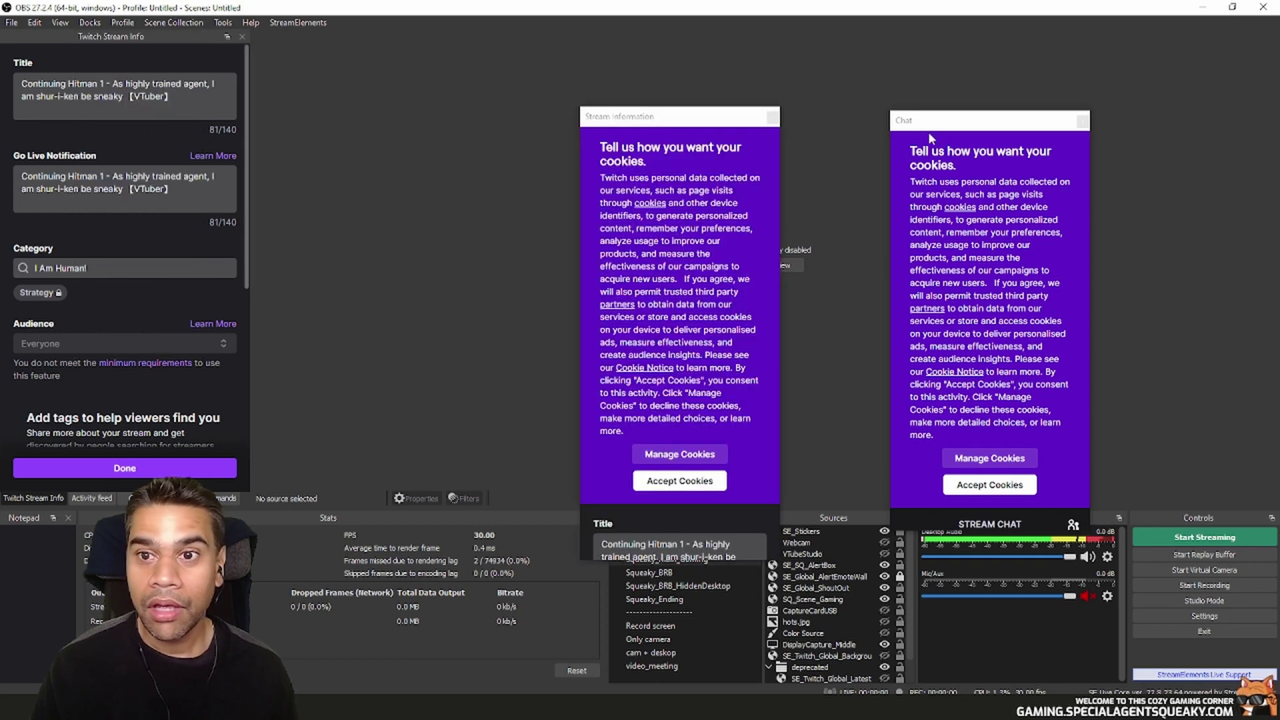
left_click_drag(930, 135, 960, 143)
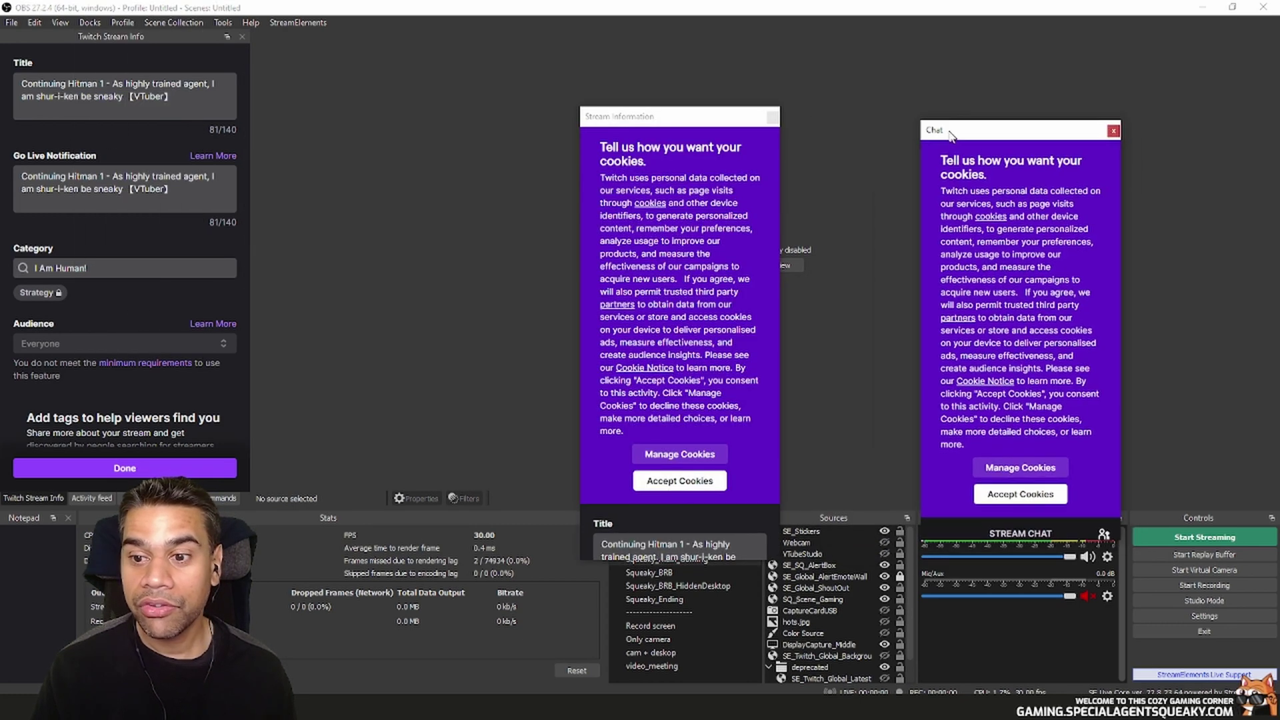
left_click(1011, 497)
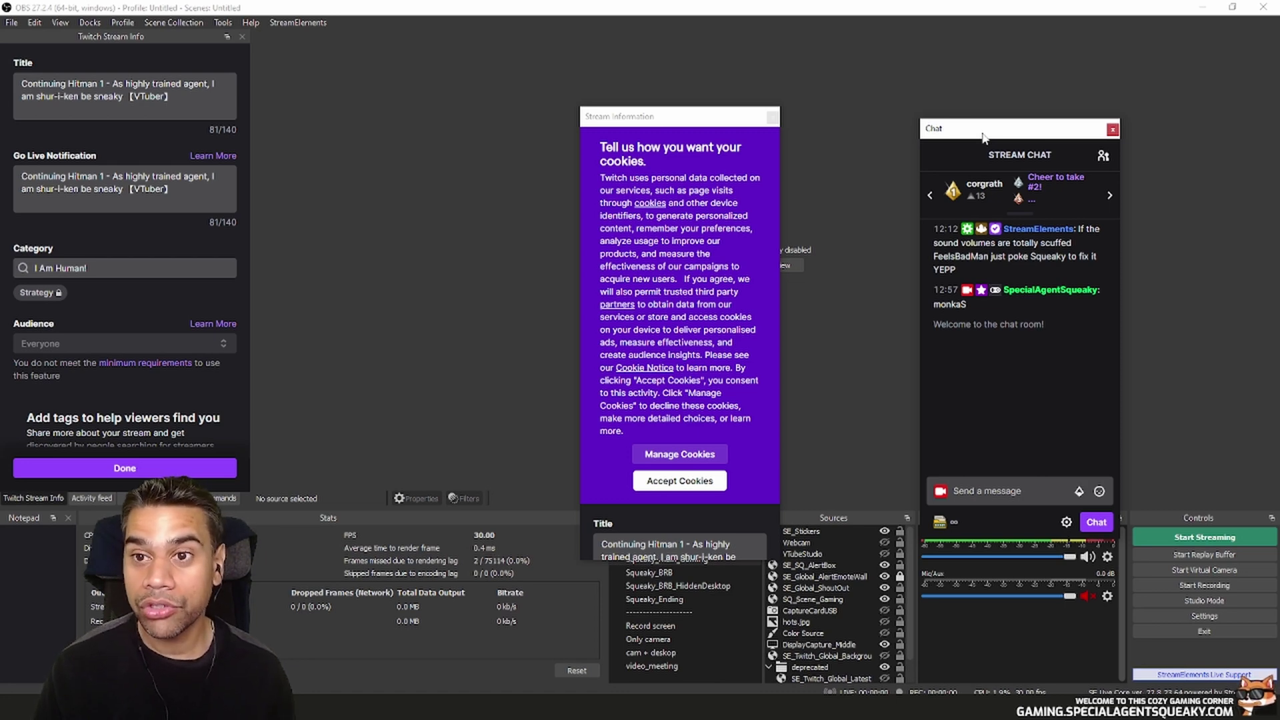
Step: Dock Chat on the right edge, acknowledge the chat rules, and send 'peepoHappy'
left_click_drag(982, 137, 1242, 87)
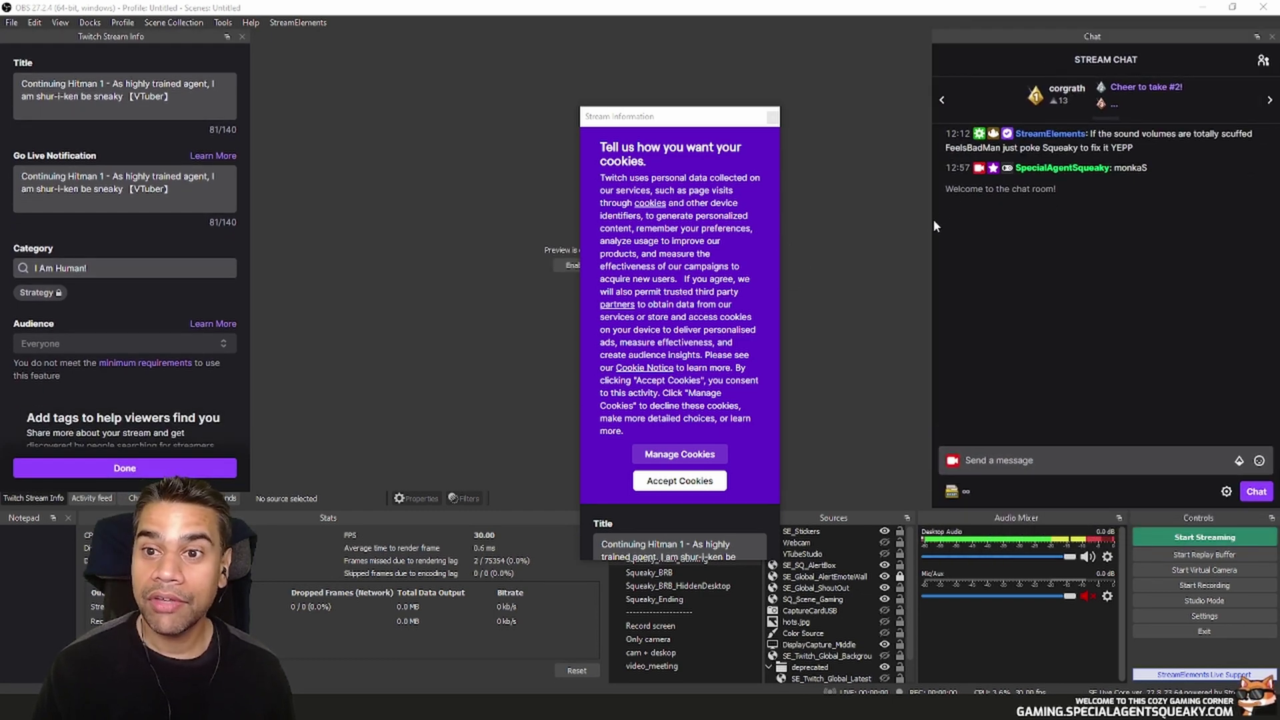
left_click(1013, 469)
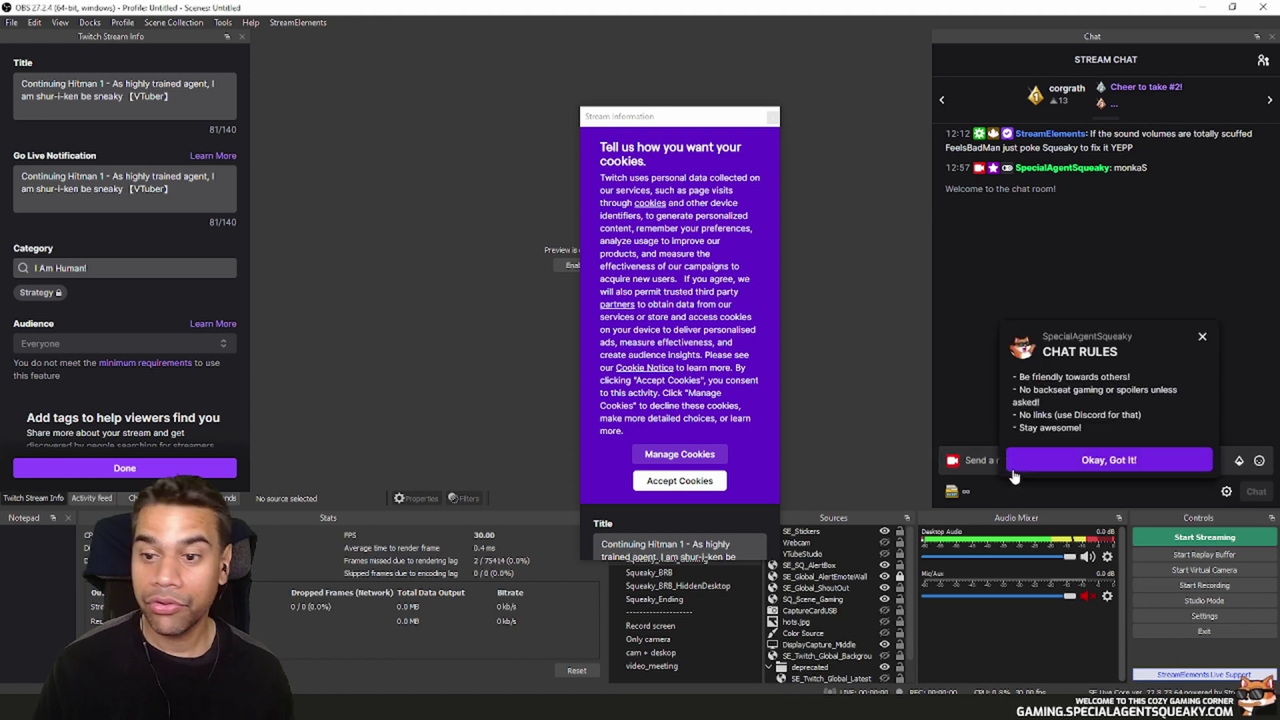
left_click(1015, 463)
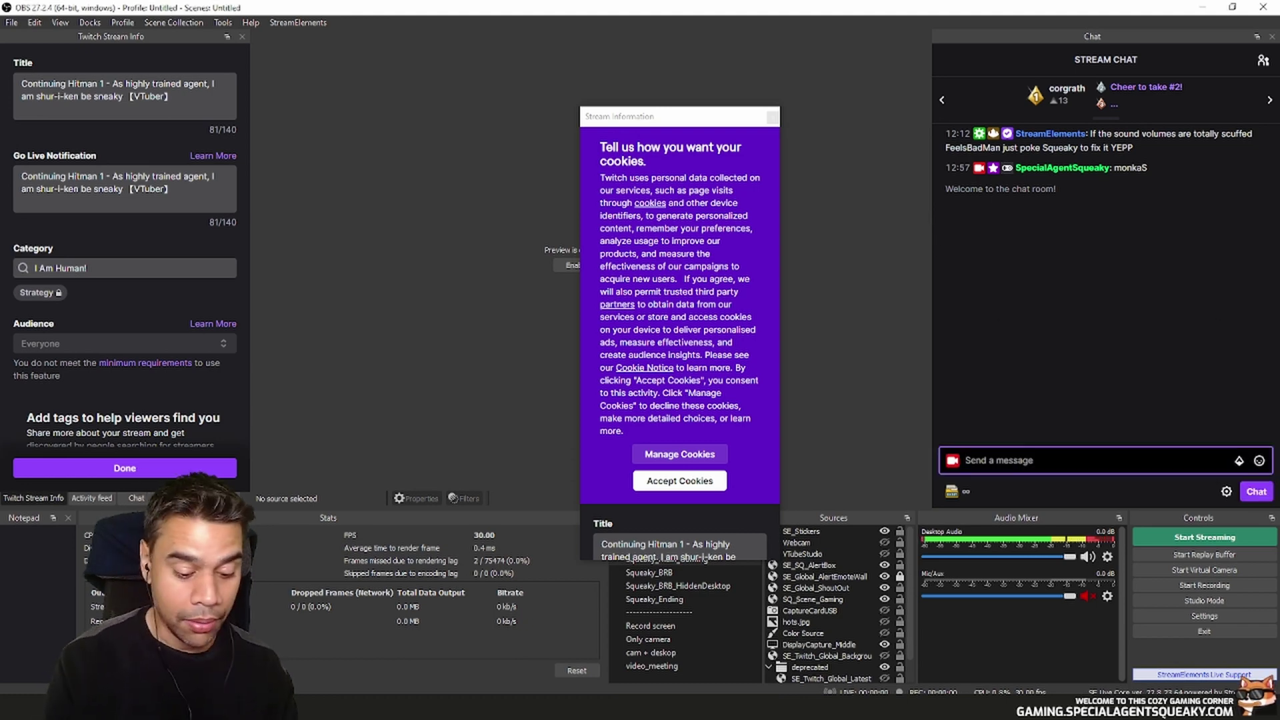
type("peepoHappy")
key("Return")
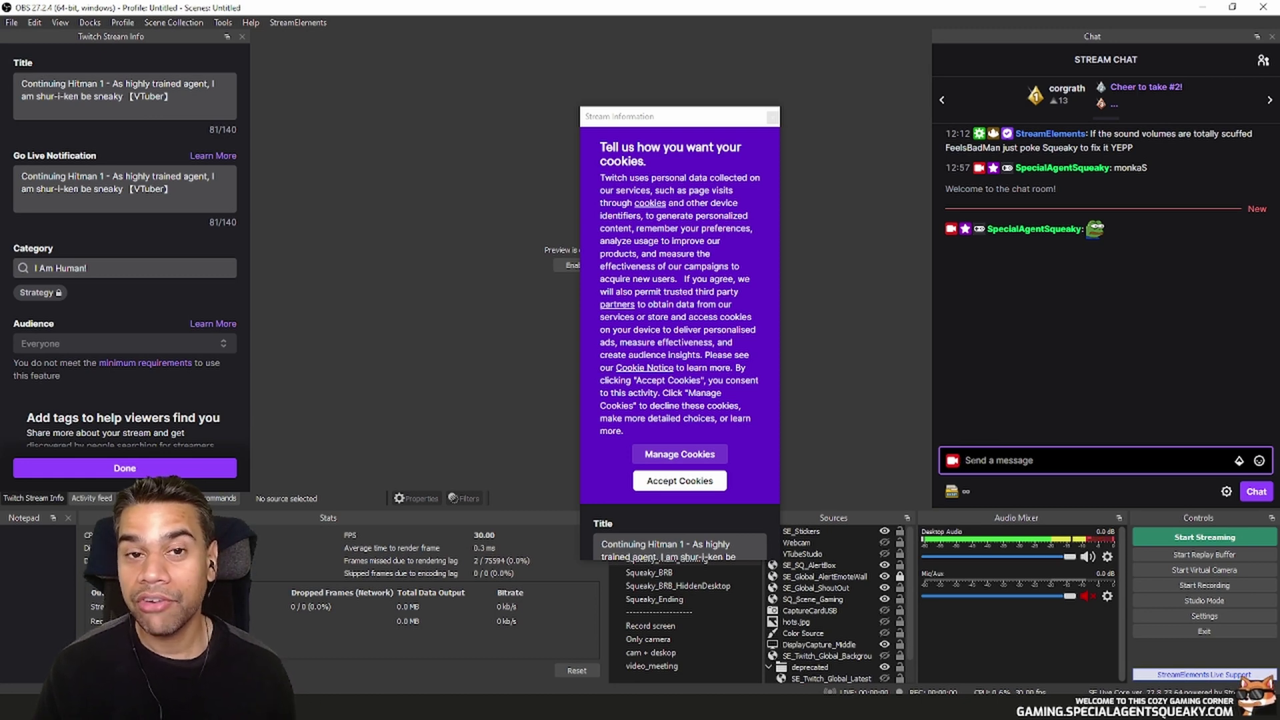
Step: Open BetterTTV Settings from the chat settings gear
left_click(1226, 491)
scroll(1160, 407, "down", 5)
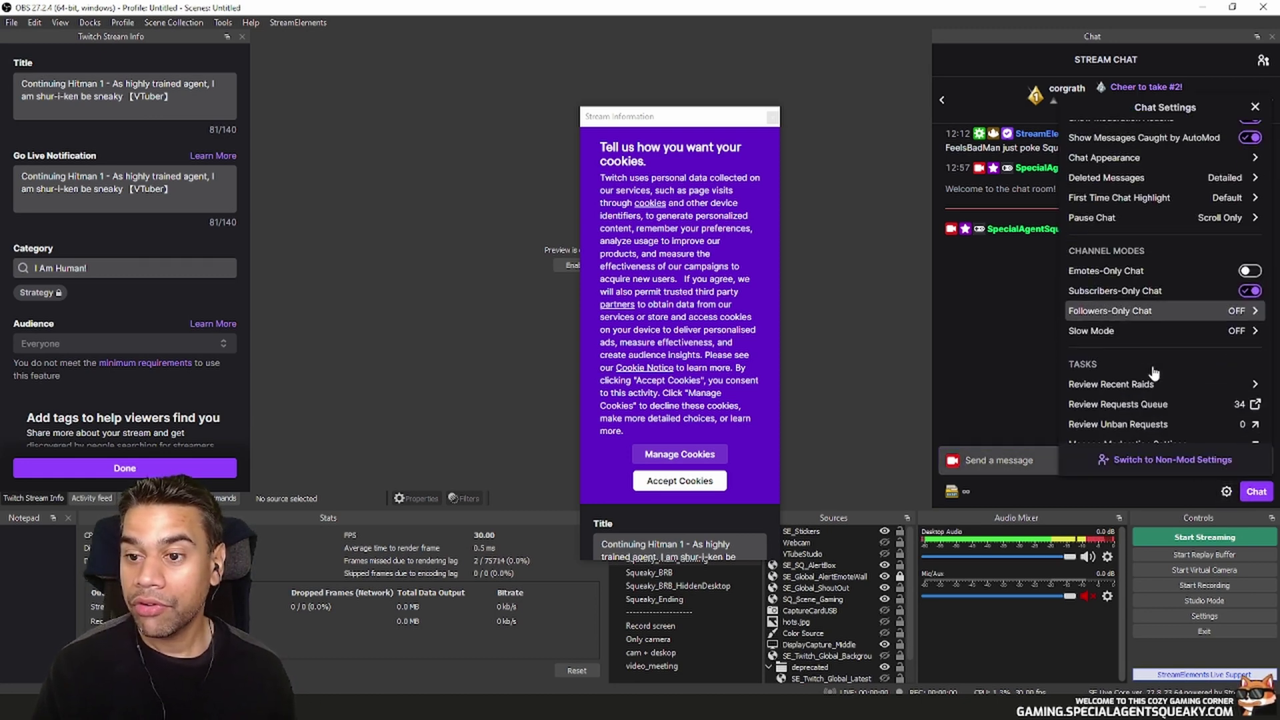
scroll(1155, 375, "down", 1)
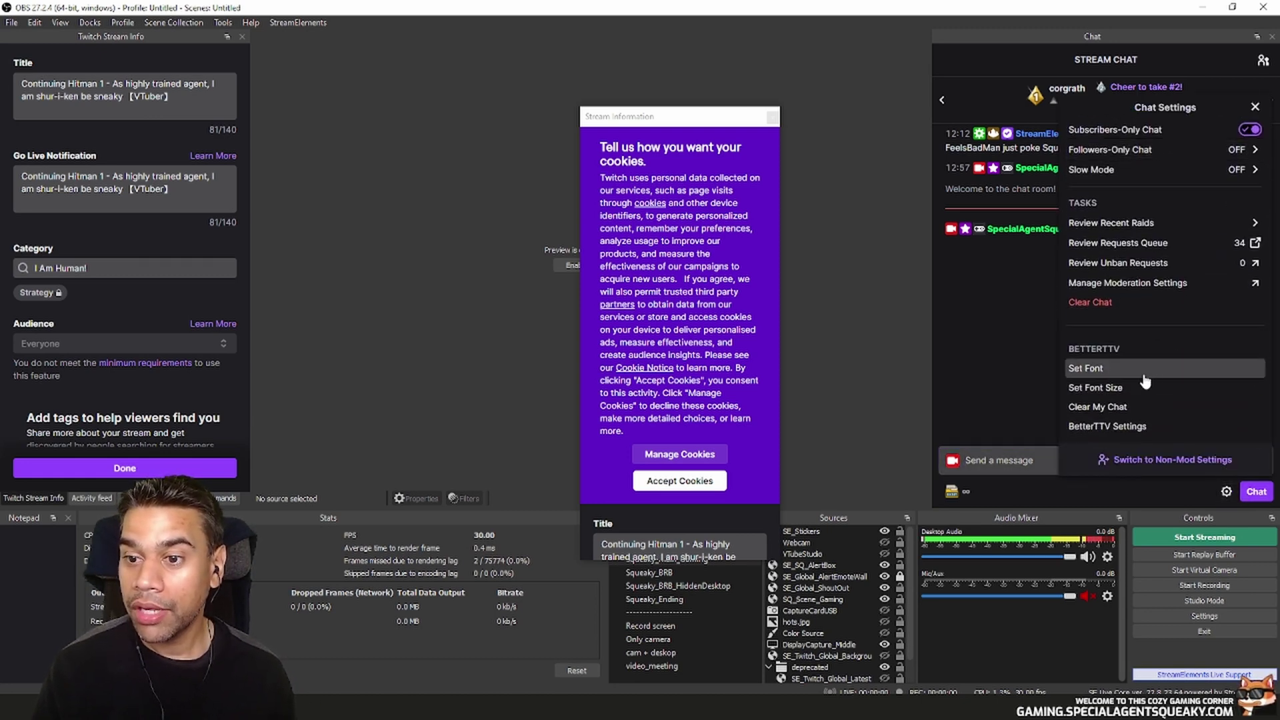
left_click(1116, 434)
left_click(1040, 293)
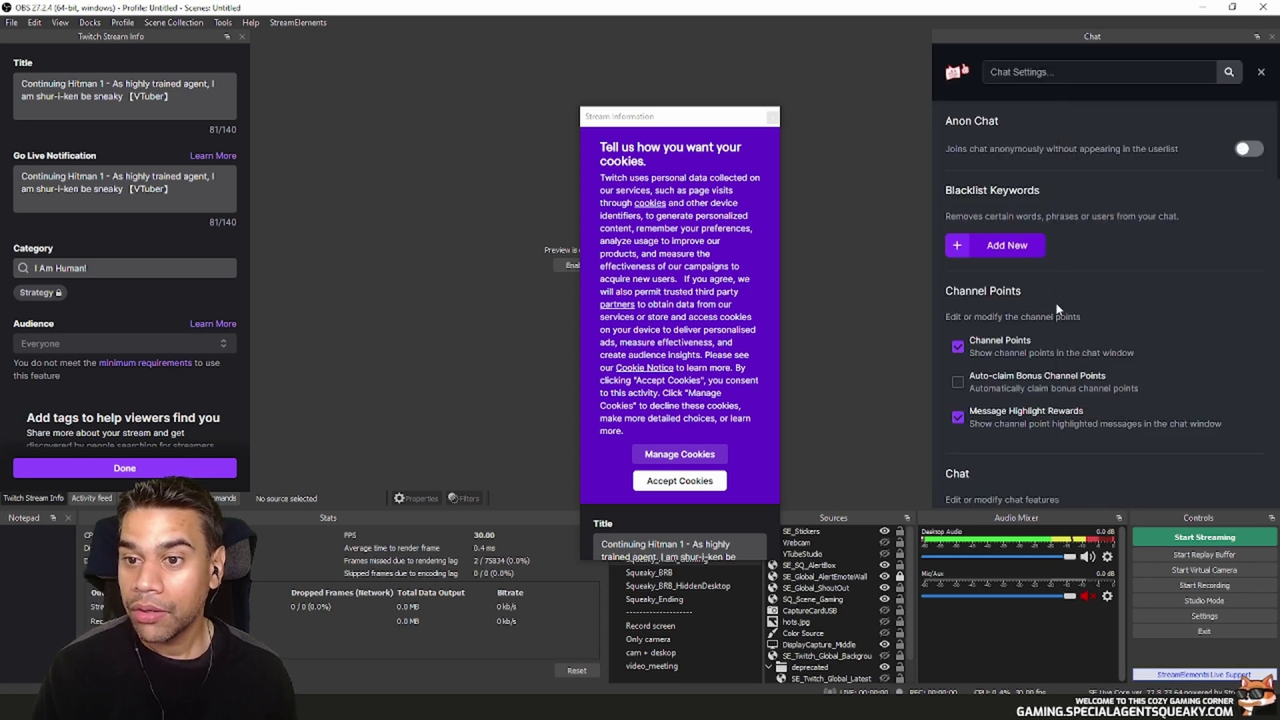
Step: Check the BetterTTV Emotes options, then show the emote menu listing BetterTTV emotes
scroll(1057, 308, "down", 8)
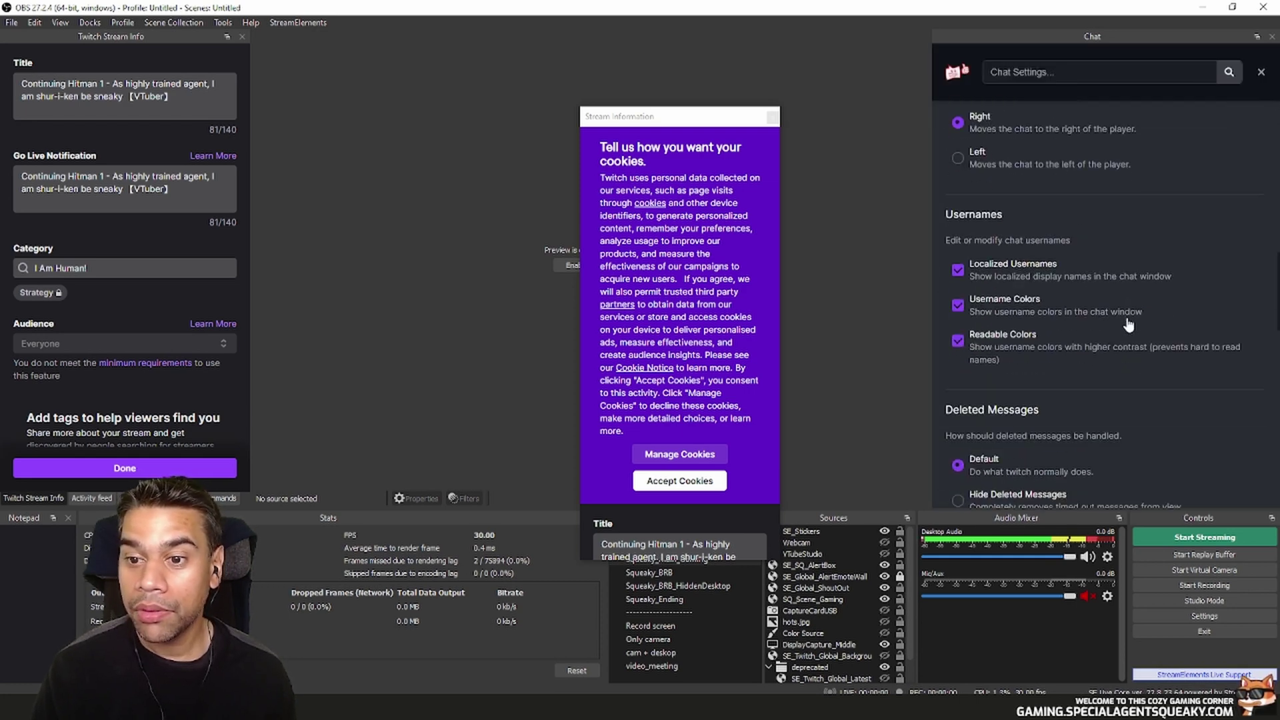
scroll(1134, 375, "down", 5)
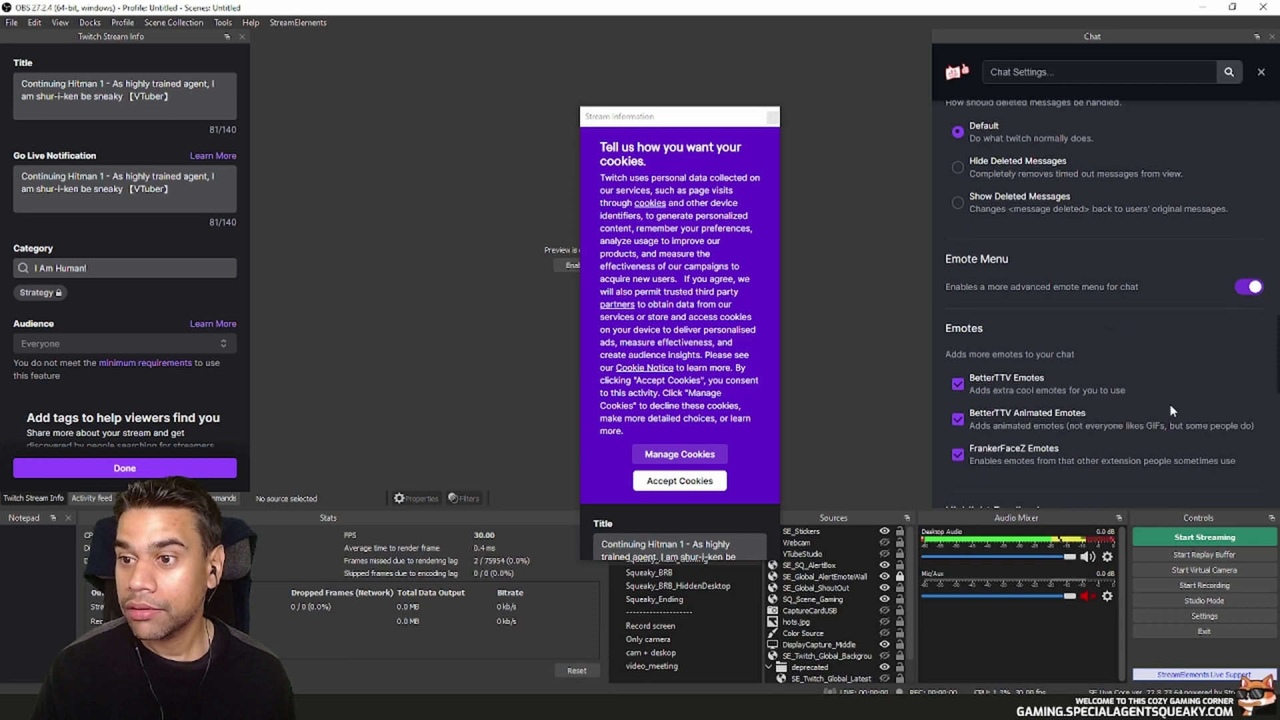
left_click_drag(1131, 320, 1170, 358)
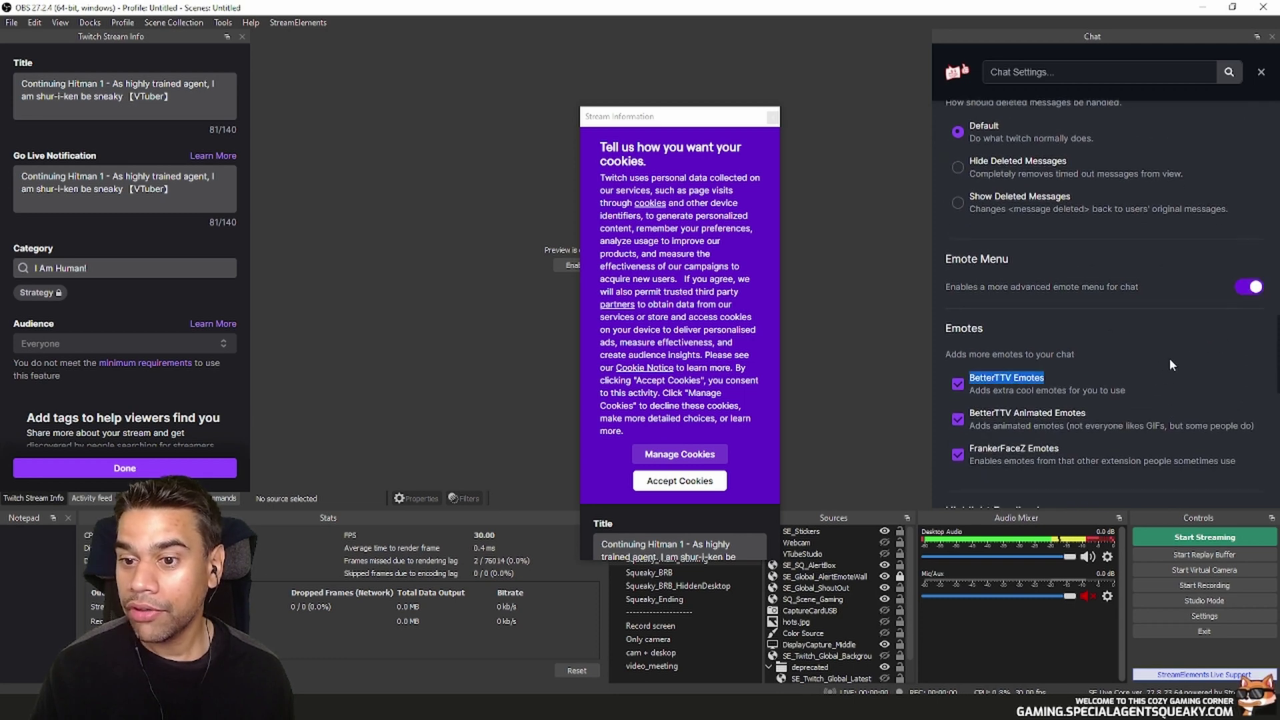
left_click(1260, 74)
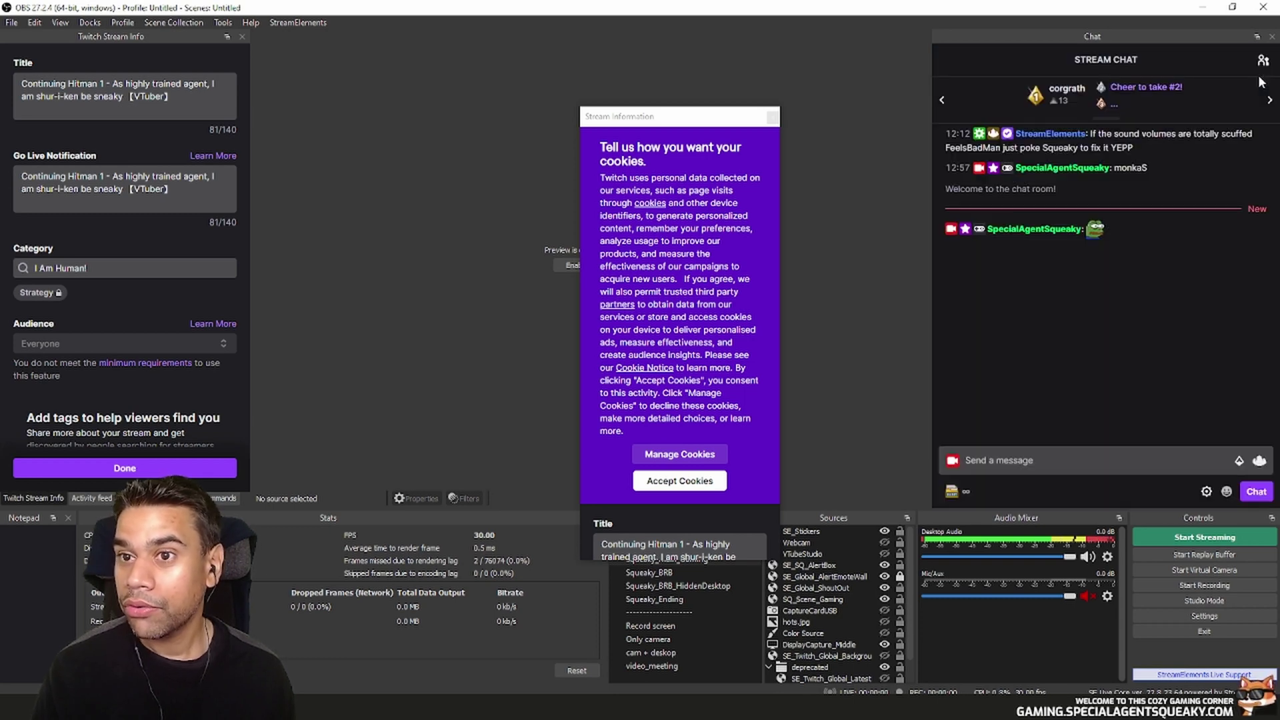
left_click(1226, 492)
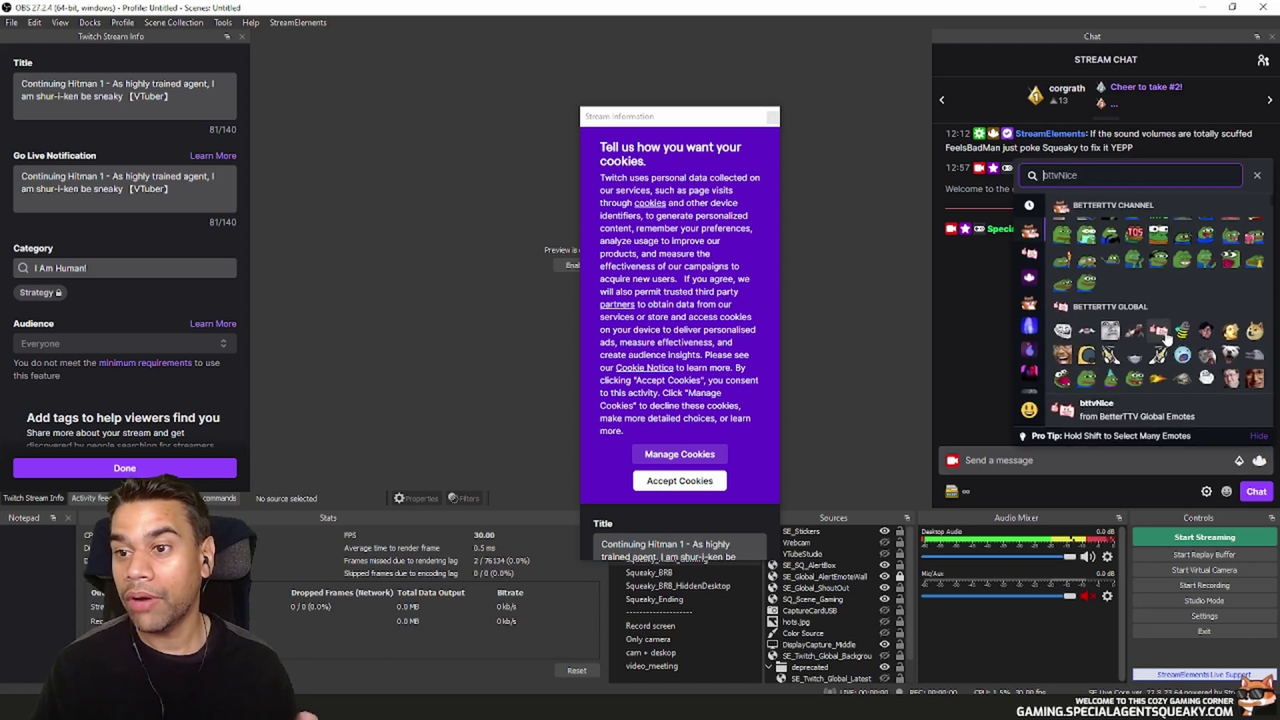